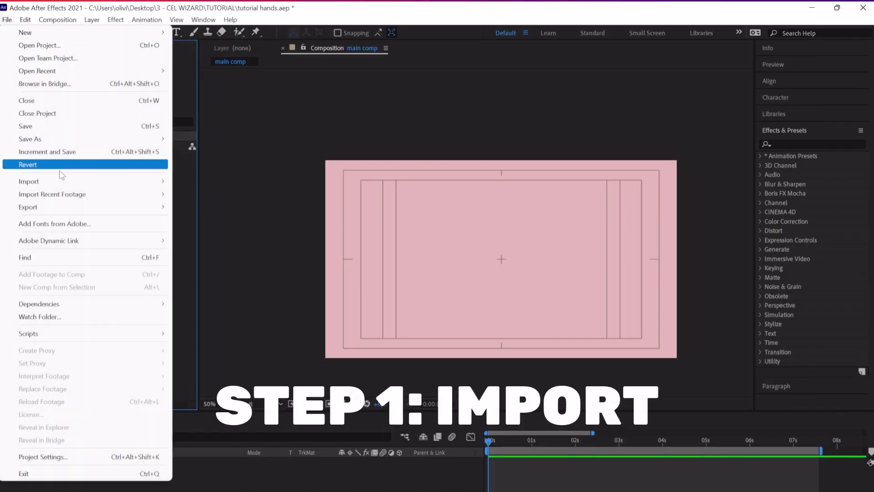
Step: Import CW Hand Gestures.aep from the Preset folder, dismissing the missing plug-in warning
click(195, 181)
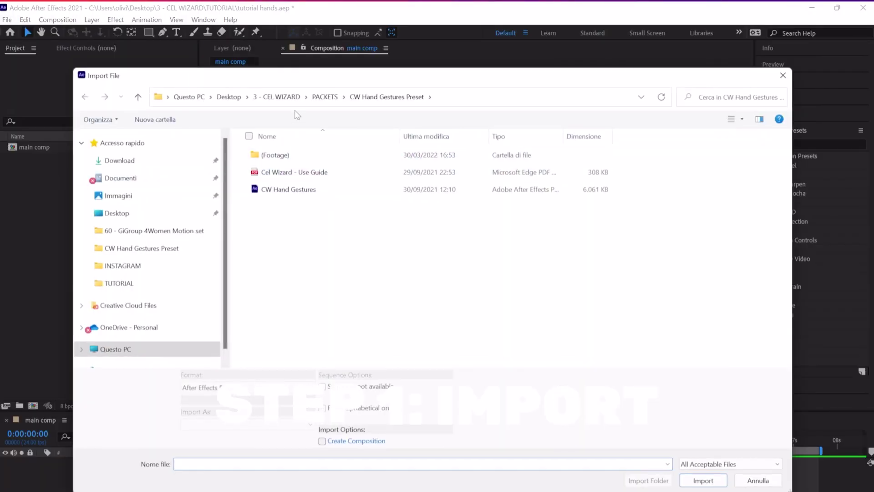
double_click(323, 205)
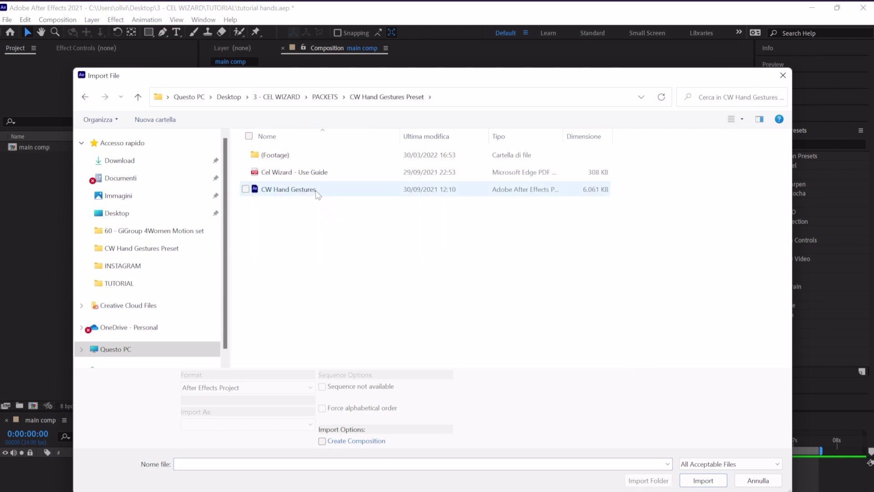
double_click(315, 192)
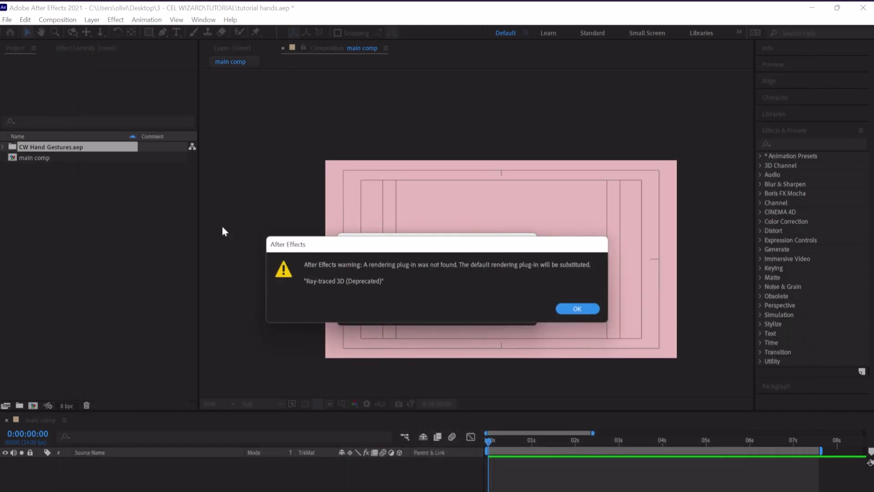
click(577, 309)
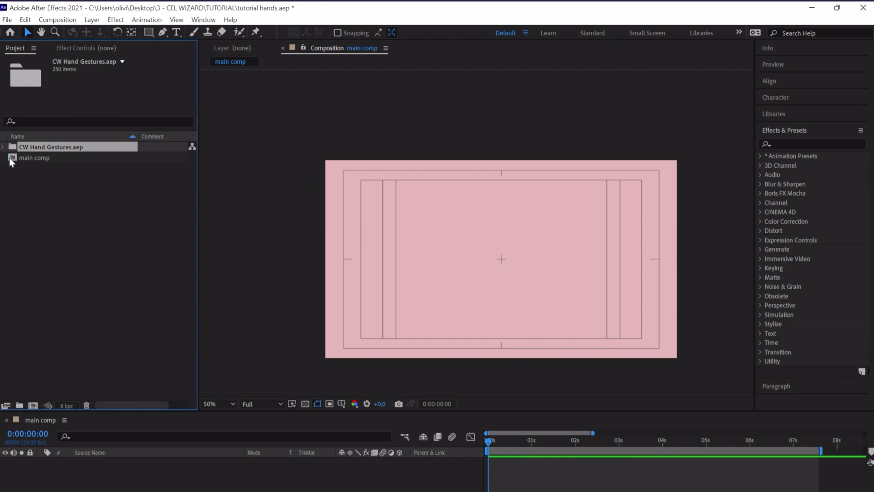
Step: Expand HAND GESTURES and select the click front, swipe down, swipe right and swipe left slim comps
click(5, 148)
click(14, 157)
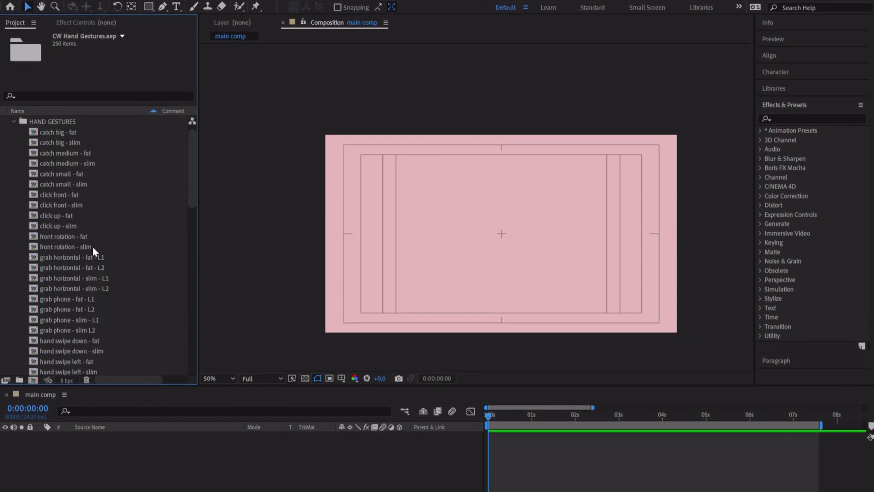
click(82, 205)
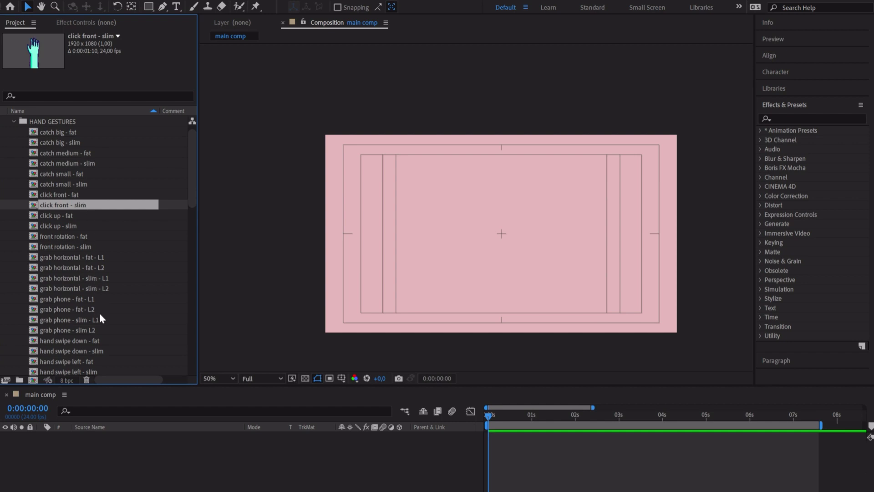
ctrl+click(102, 350)
scroll(116, 326, down, 2)
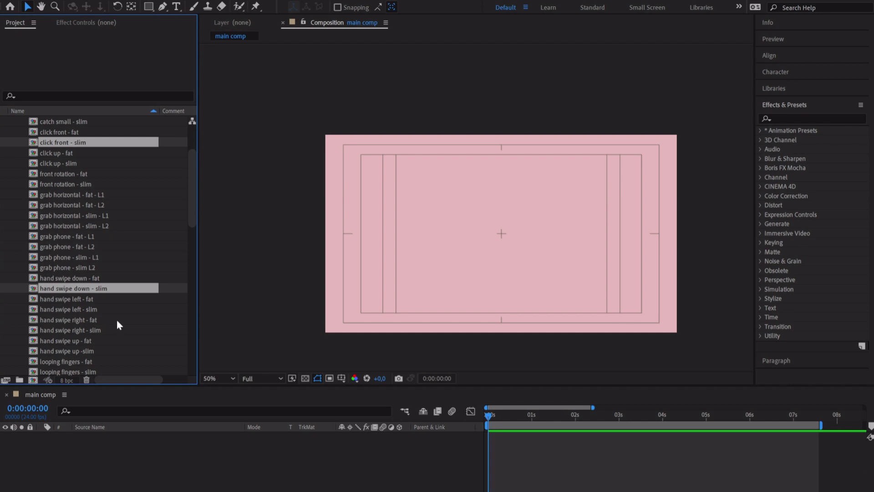
ctrl+click(110, 330)
ctrl+click(107, 310)
scroll(110, 307, down, 4)
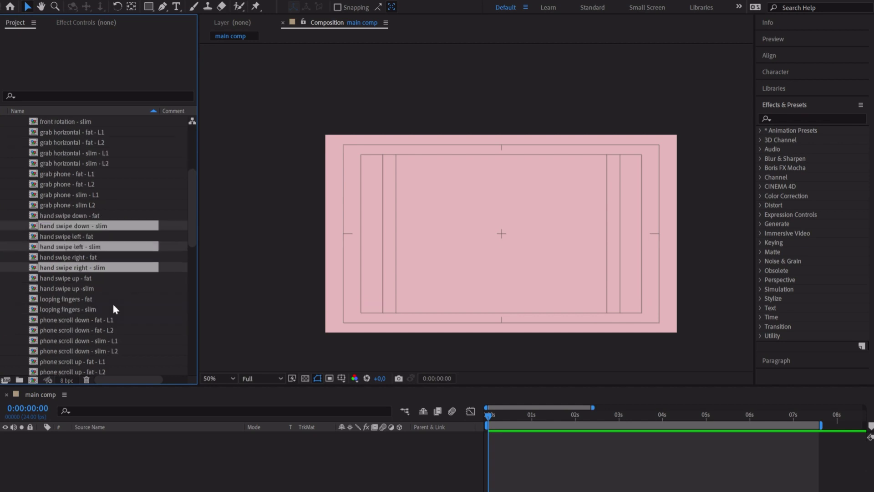
scroll(114, 305, down, 2)
scroll(88, 290, down, 1)
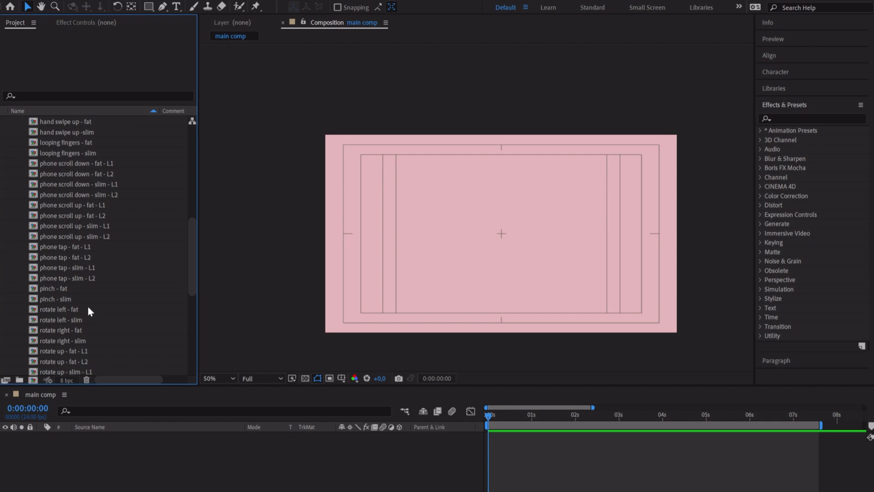
scroll(87, 305, down, 3)
scroll(88, 306, down, 2)
scroll(89, 317, down, 2)
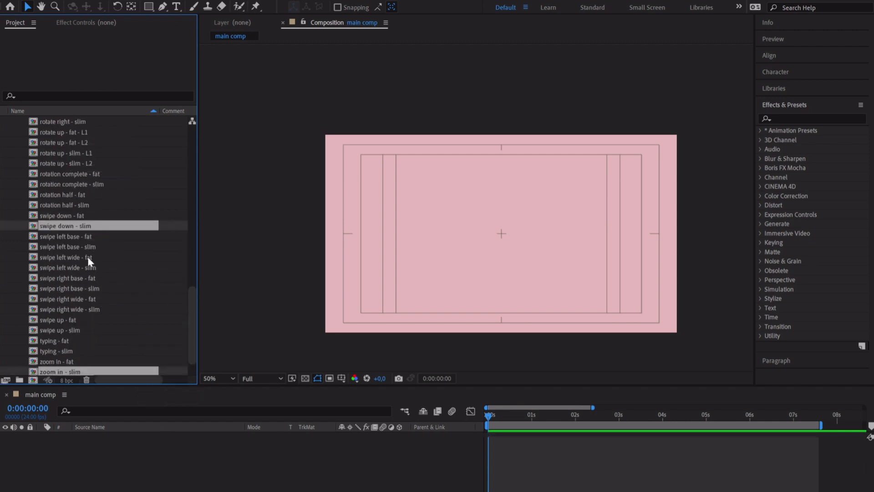
Step: Add the chosen gesture comps to the main comp, with swipe down starting after click front
drag(149, 480, 150, 481)
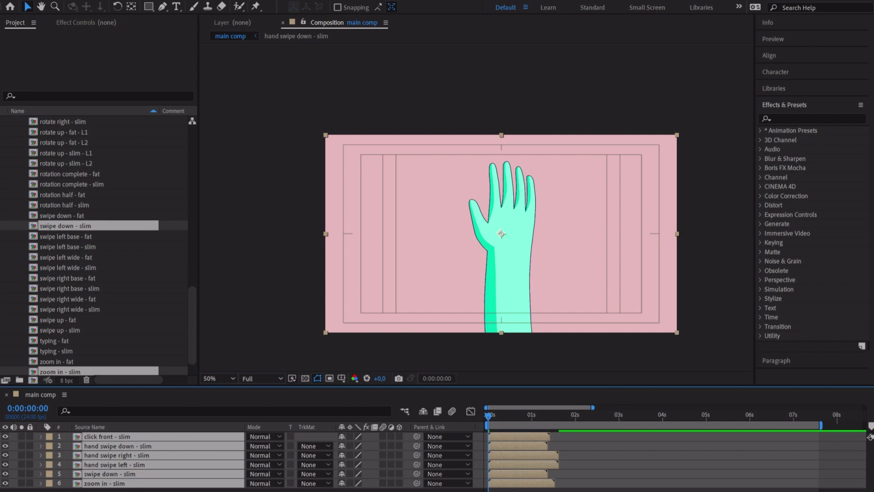
key(F2)
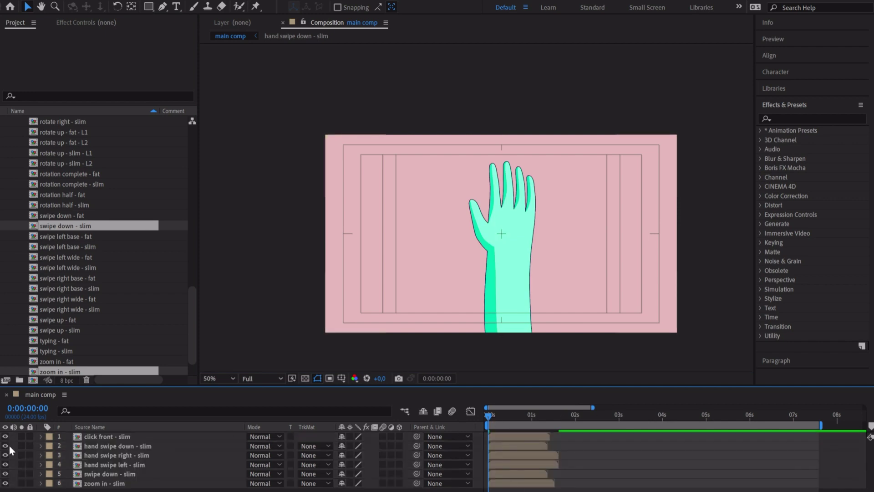
drag(500, 418, 550, 422)
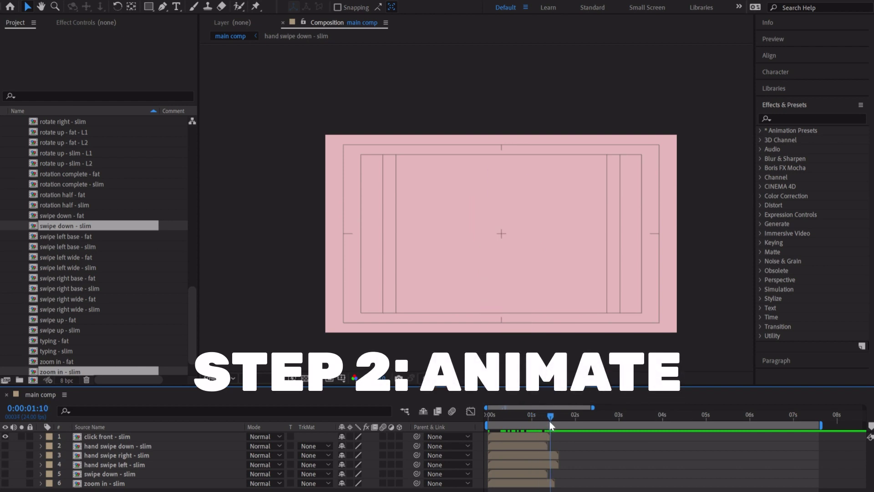
click(154, 445)
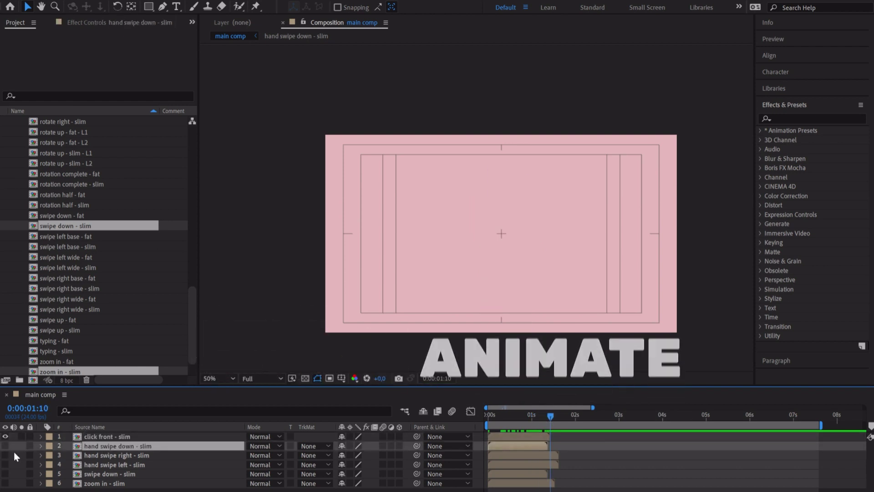
drag(500, 446, 562, 448)
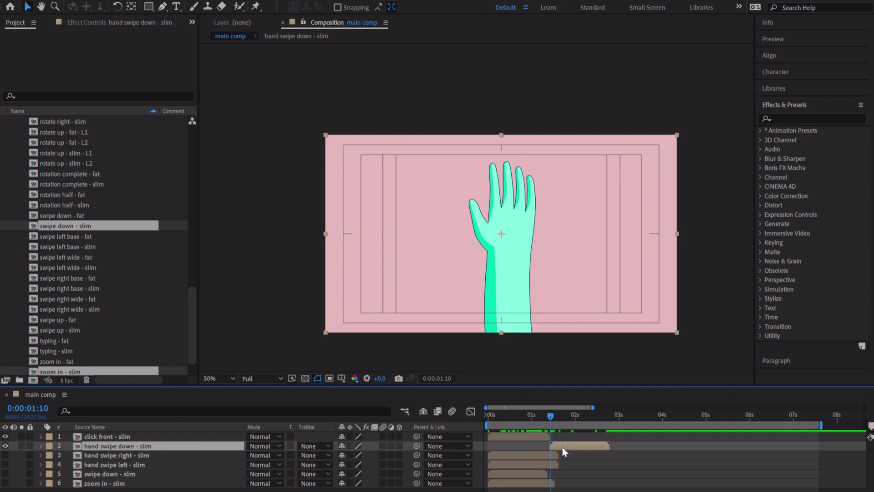
drag(560, 413, 611, 415)
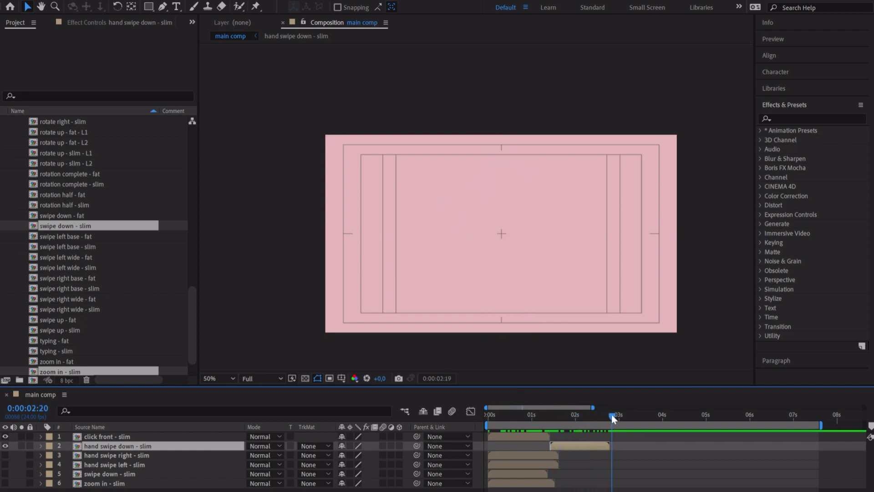
Step: Rearrange the gesture layers so swipe down is second and zoom in is fourth
key(Delete)
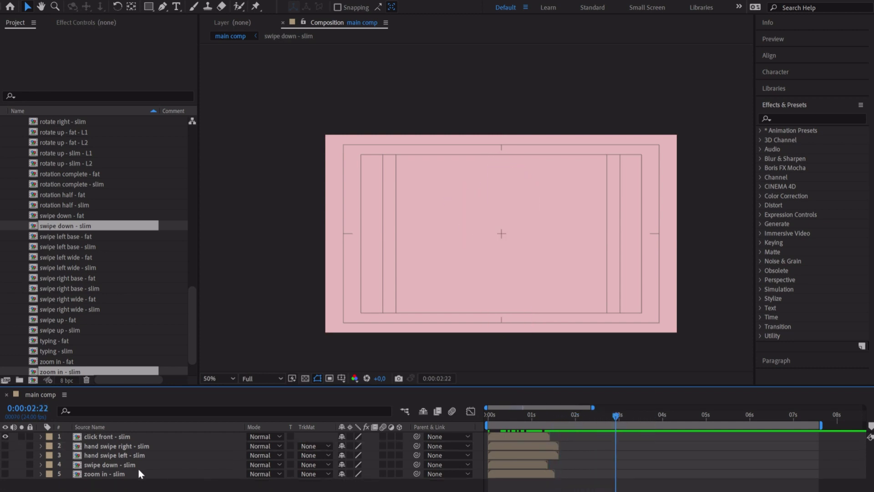
drag(131, 466, 134, 444)
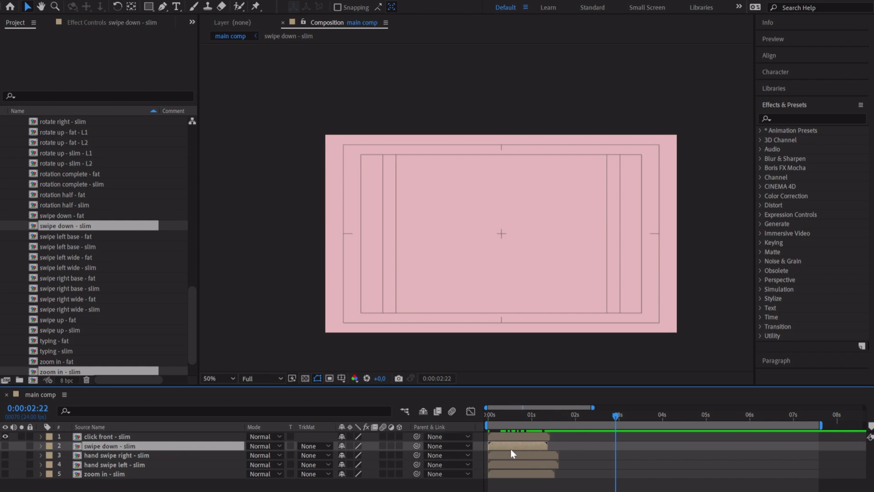
click(5, 446)
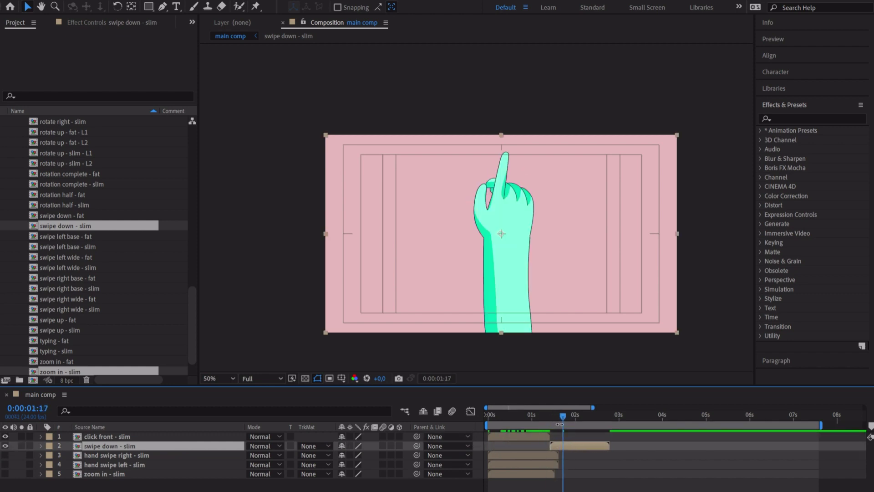
click(504, 415)
drag(575, 424, 607, 427)
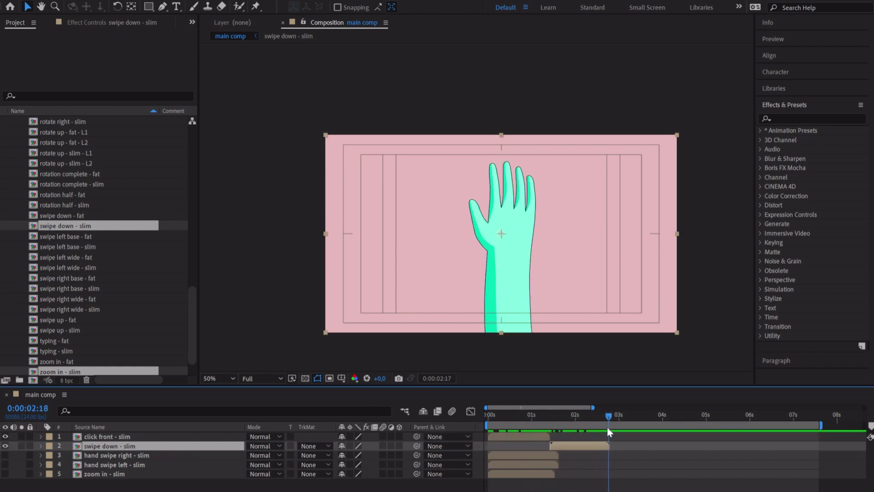
click(139, 456)
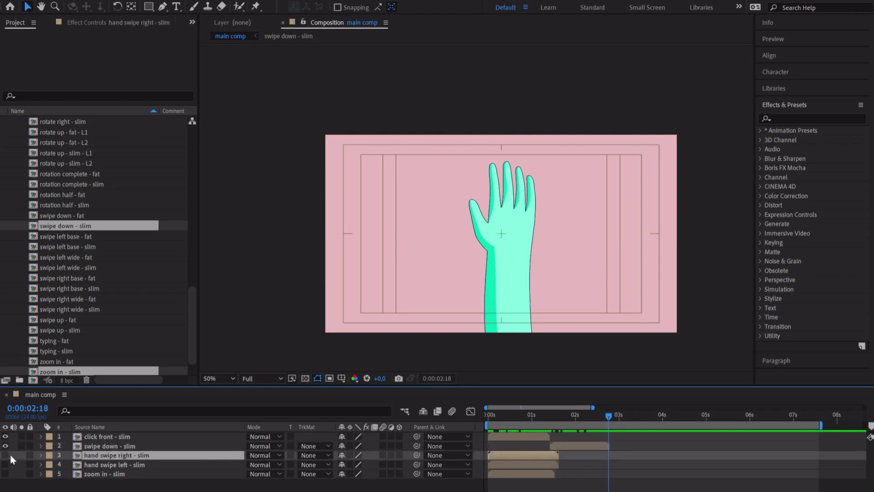
drag(623, 417, 679, 424)
drag(109, 474, 122, 470)
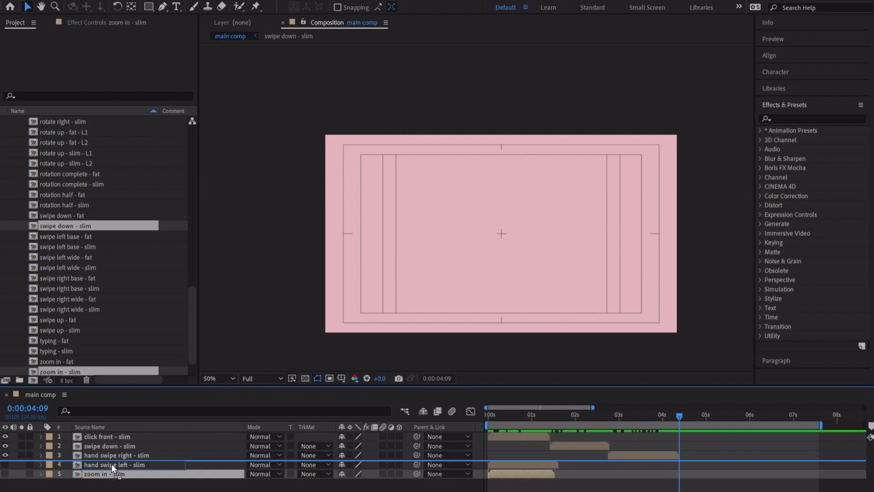
Step: Delete the hand swipe left layer, line up the later clips, and preview from the start
click(541, 476)
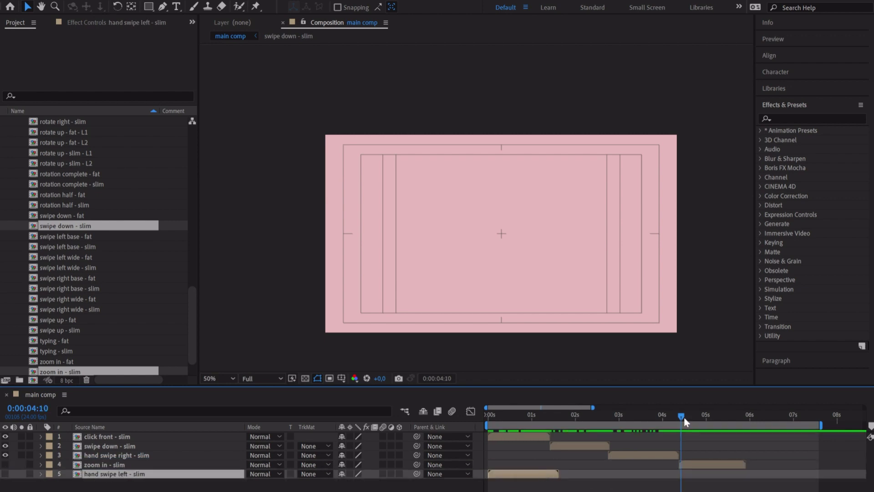
drag(678, 415, 717, 422)
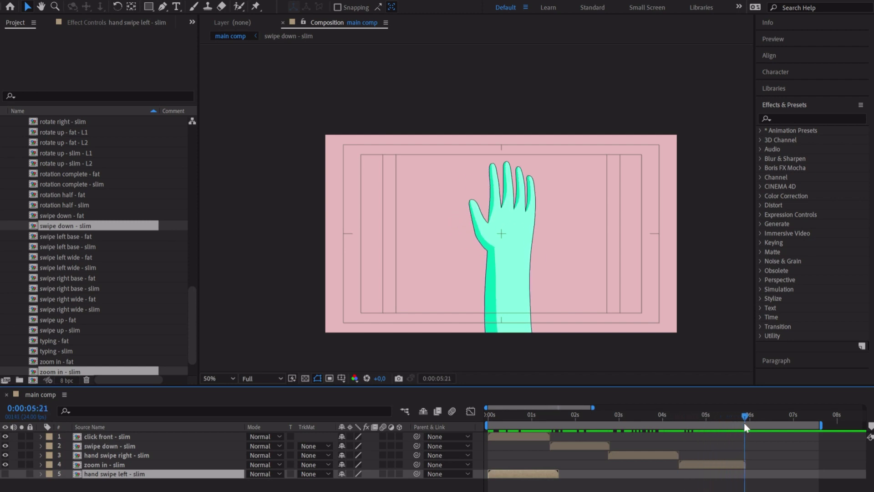
drag(743, 428, 678, 434)
key(Delete)
click(745, 418)
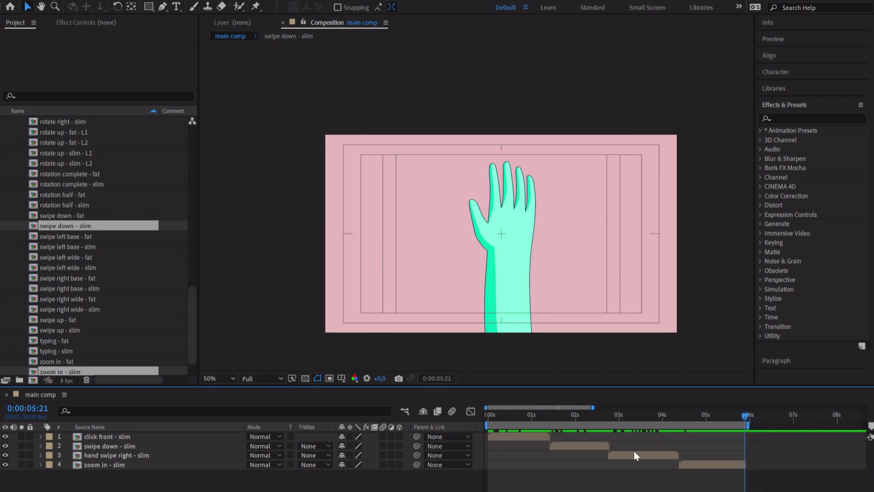
drag(635, 453, 637, 453)
drag(690, 467, 692, 466)
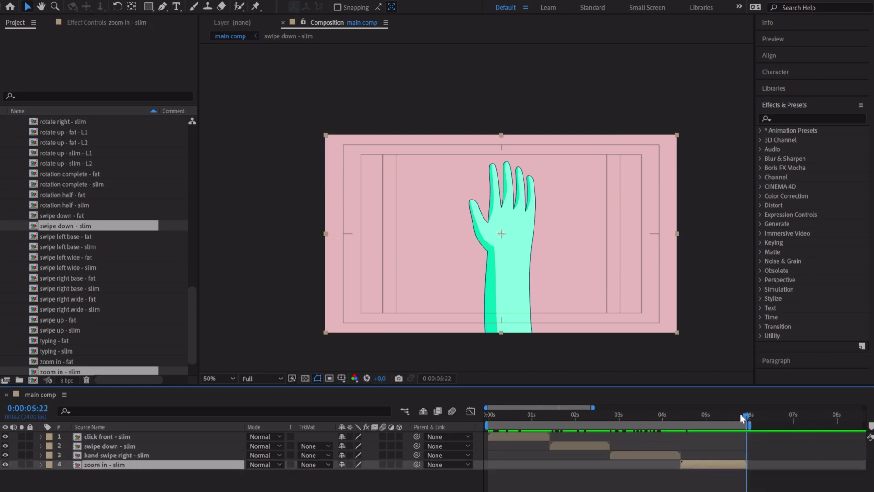
key(Home)
key(space)
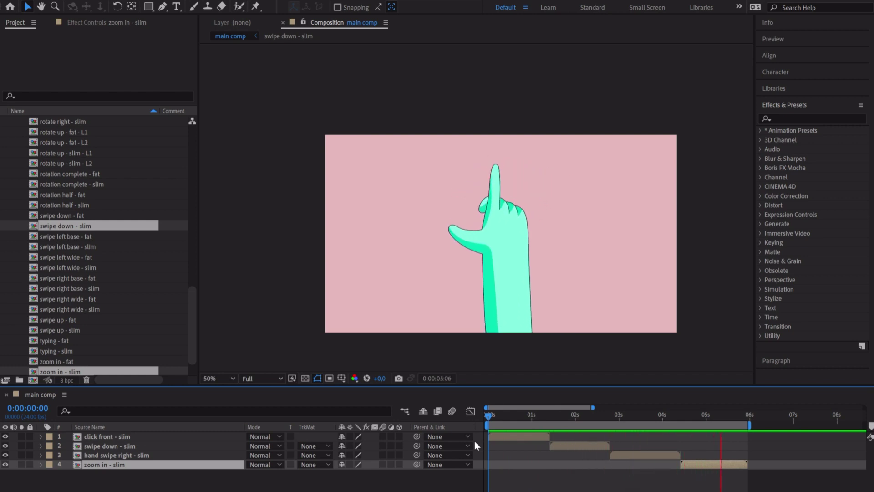
Step: Create a new solid and draw a rounded-rectangle tile mask on it
key(space)
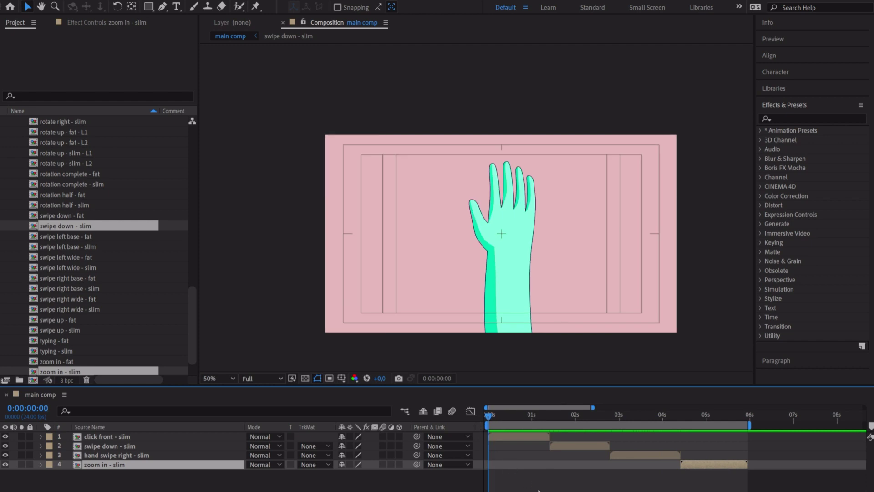
key(slash)
key(ctrl+y)
key(Return)
mouse_move(367, 138)
mouse_down()
mouse_move(399, 169)
mouse_move(477, 200)
mouse_up()
key(comma)
drag(504, 159, 465, 203)
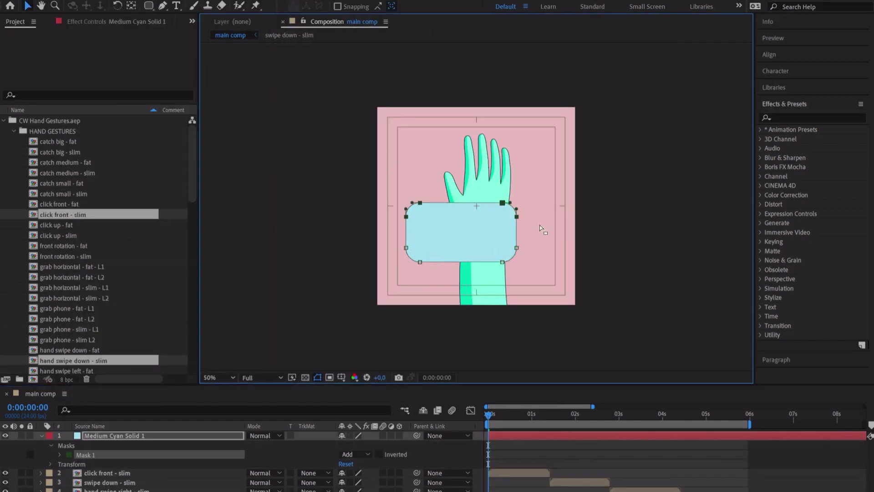
key(ctrl+z)
Step: Send the tile layer to the bottom of the stack and fill it white
key(ctrl+shift+bracketleft)
click(393, 313)
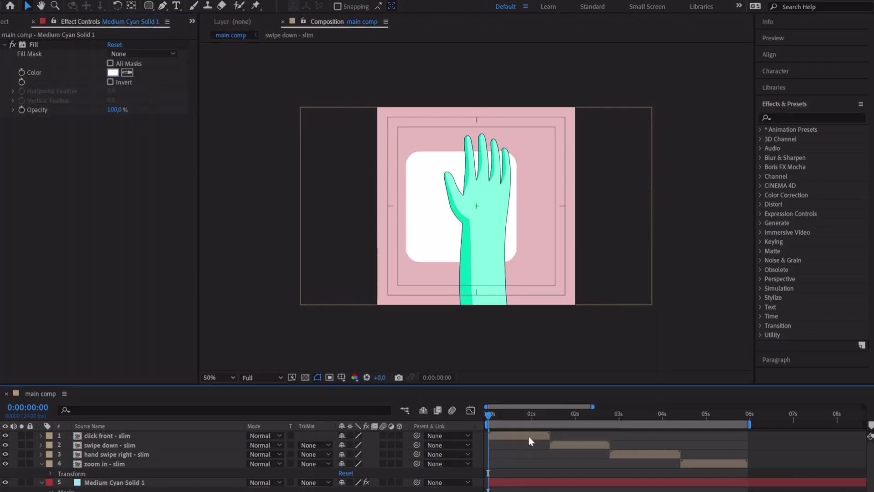
click(530, 482)
click(129, 436)
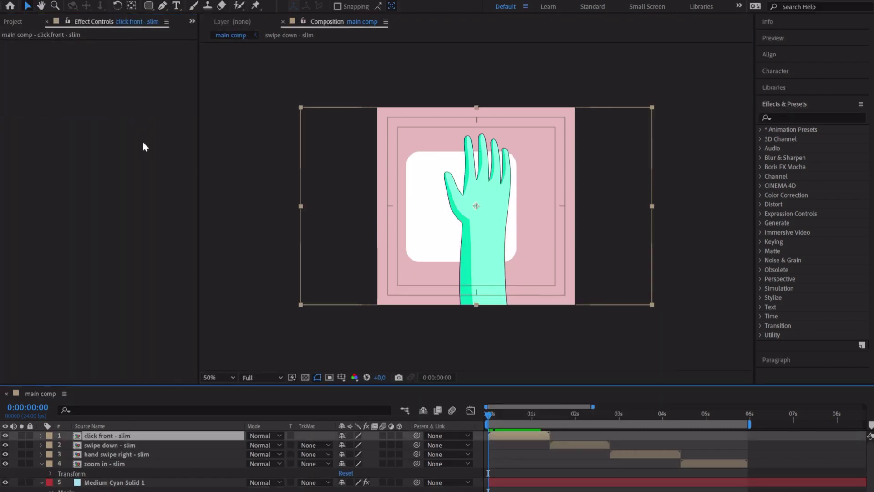
click(97, 3)
Step: Add Null 3 and give the four hand clips a yellow label
click(314, 57)
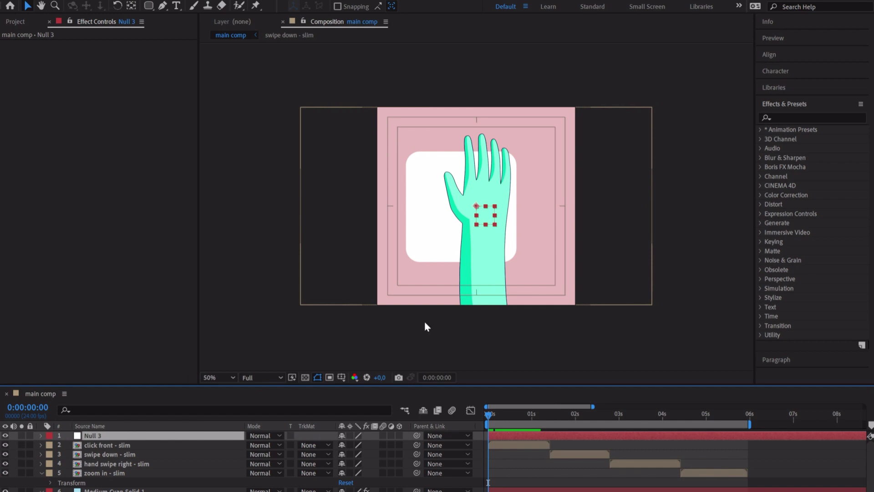
click(483, 205)
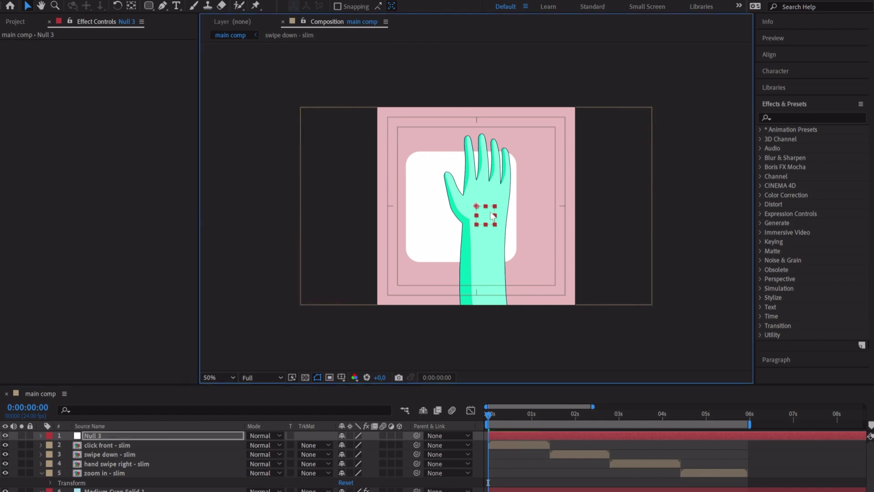
click(105, 471)
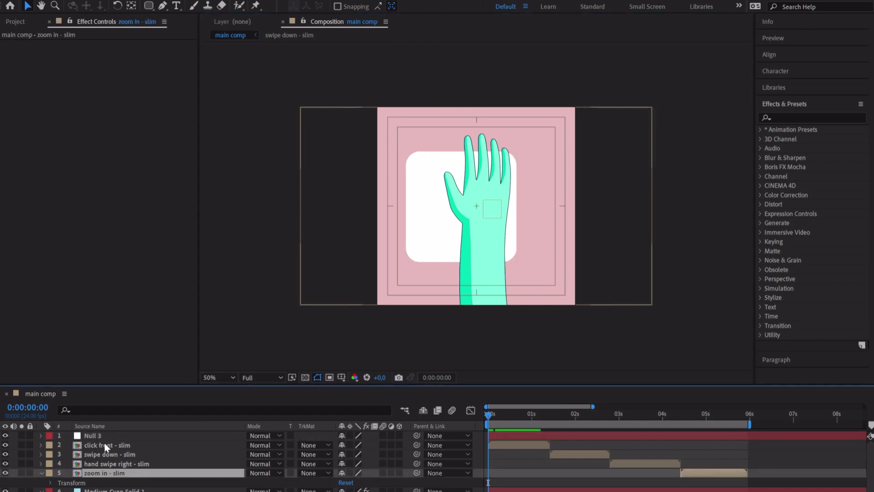
shift+click(106, 445)
click(49, 444)
click(91, 263)
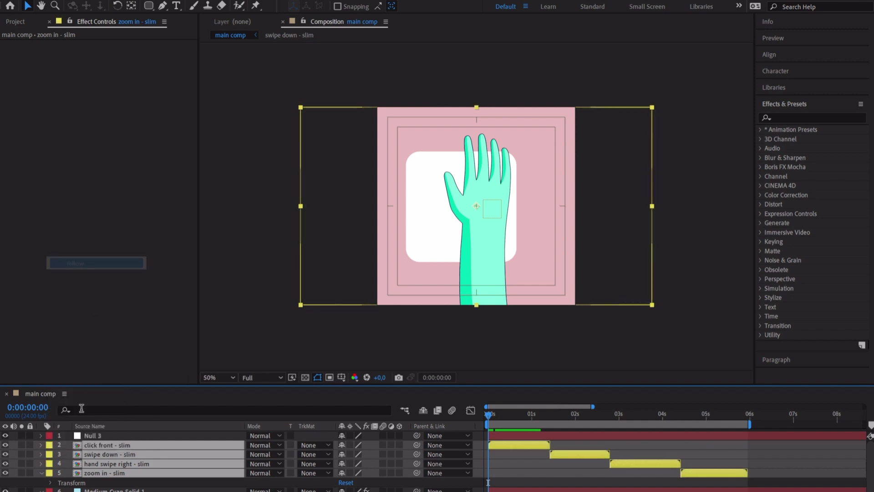
Step: Label Null 3 orange and parent the four hand clips to it
click(97, 436)
click(49, 436)
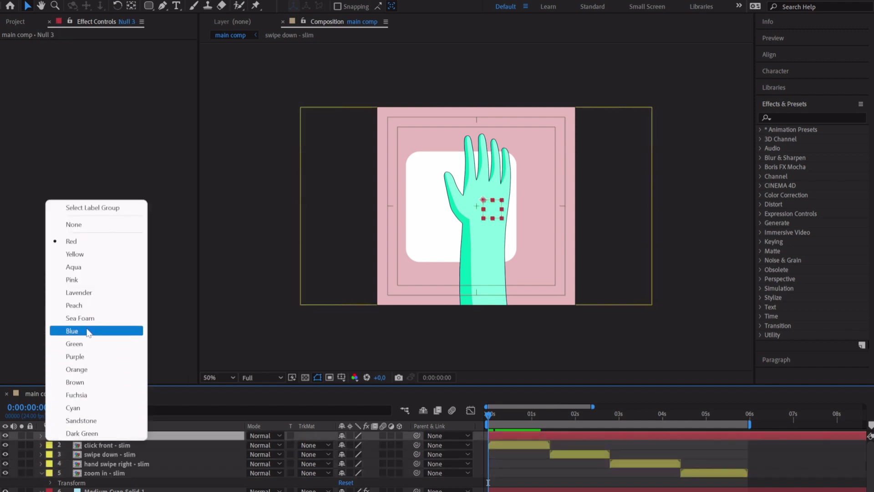
click(82, 369)
click(102, 444)
shift+click(110, 471)
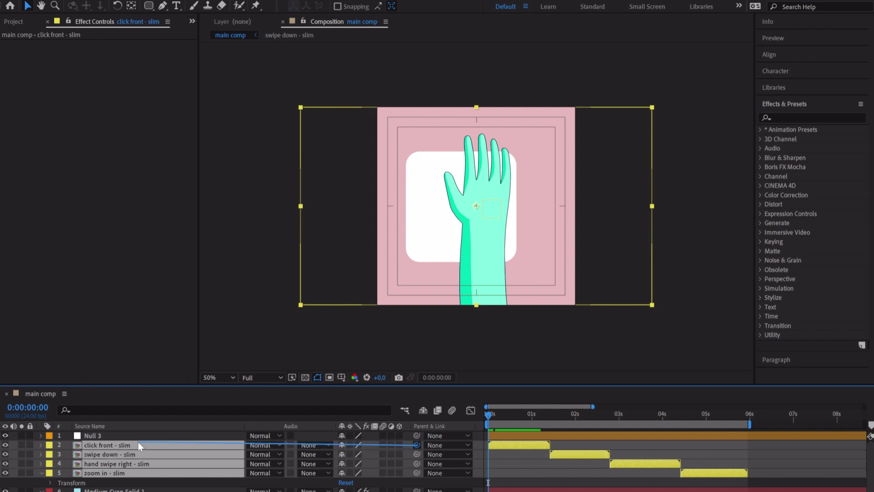
drag(138, 441, 109, 436)
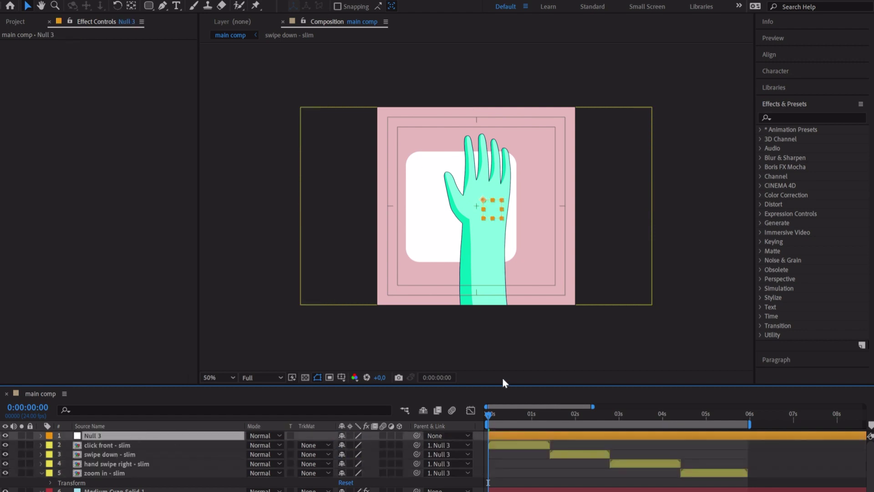
Step: Keyframe Null 3's rotation and position up to about four seconds so the hand tilts and travels
key(r)
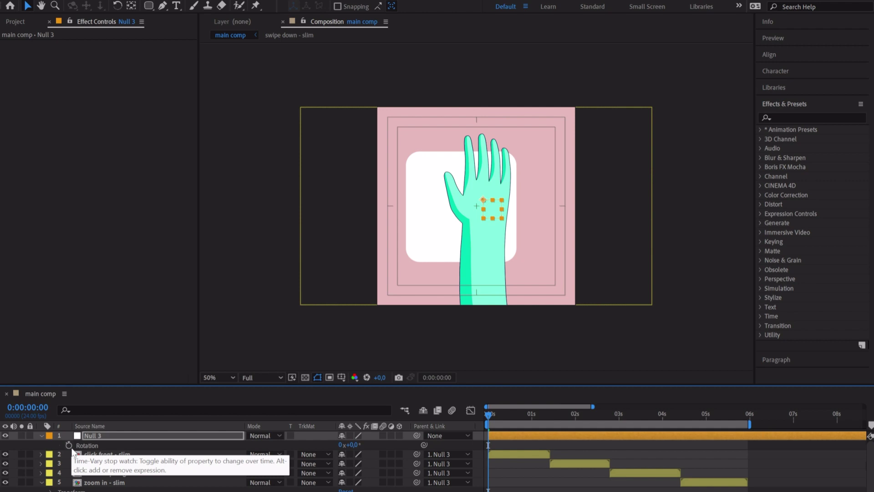
mouse_move(523, 203)
mouse_down()
mouse_move(508, 229)
mouse_move(540, 233)
mouse_up()
key(v)
drag(487, 413, 576, 415)
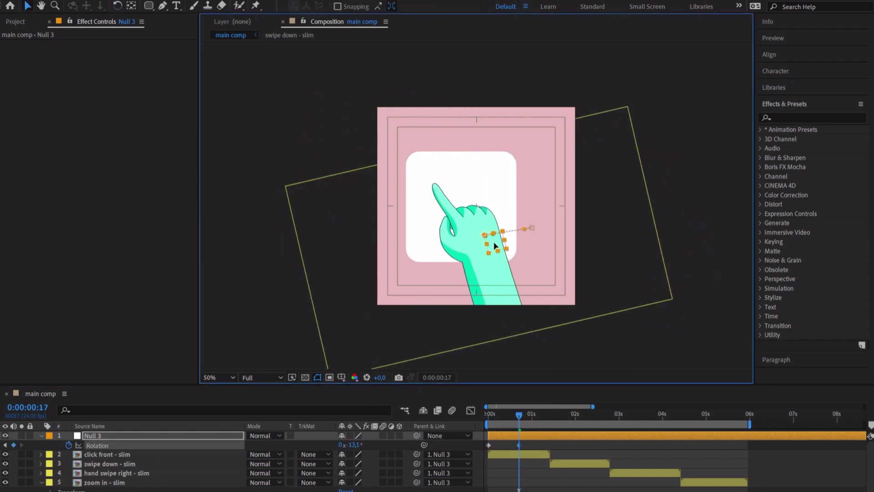
drag(498, 235, 488, 231)
drag(575, 415, 590, 415)
drag(489, 231, 471, 243)
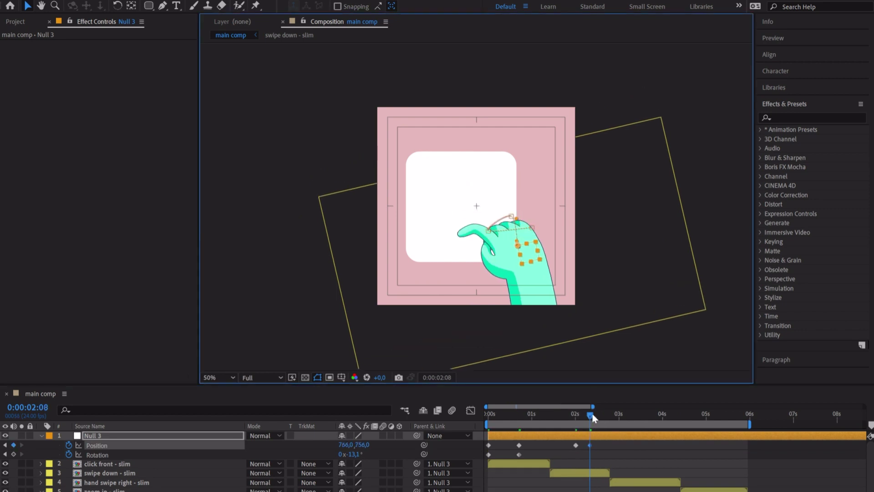
drag(590, 415, 659, 415)
drag(479, 240, 519, 236)
drag(659, 415, 700, 416)
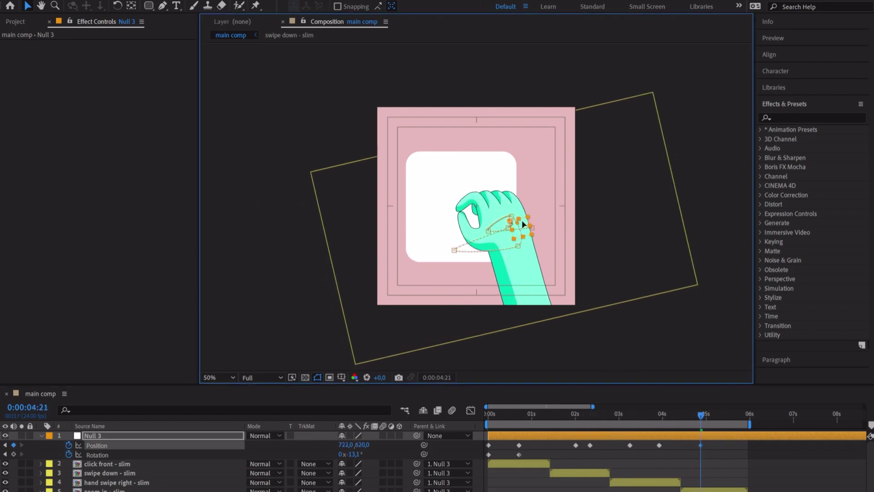
drag(519, 225, 533, 204)
Step: Reshape the speed curve of Null 3's position keyframes in the Graph Editor
drag(700, 420, 519, 416)
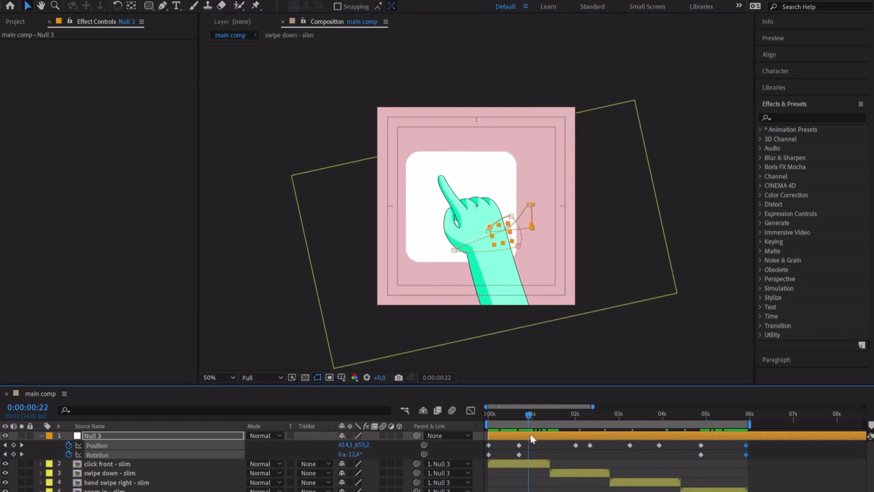
scroll(475, 172, up, 2)
key(g)
drag(760, 443, 522, 459)
click(470, 411)
drag(478, 387, 478, 328)
key(v)
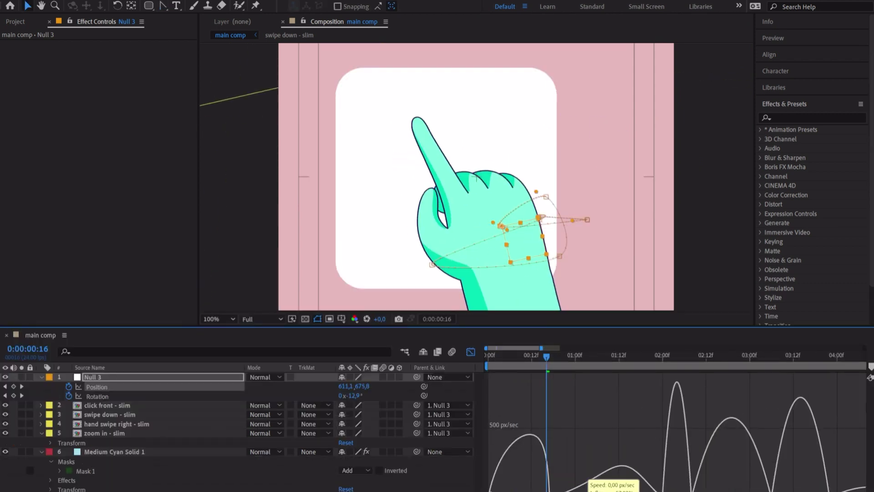
mouse_move(547, 355)
mouse_down()
mouse_move(659, 355)
mouse_move(675, 418)
mouse_up()
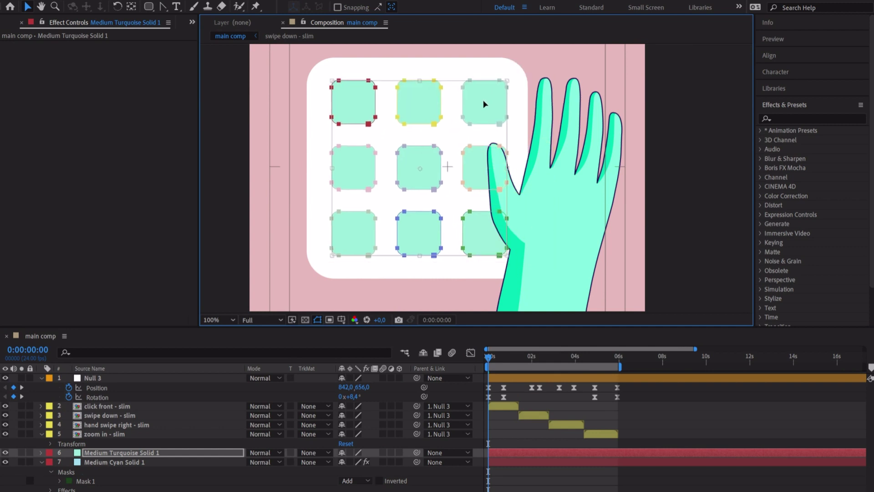
Step: Reveal the tile layer's mask paths around frame 16 and zoom out to the full comp
drag(489, 357, 504, 360)
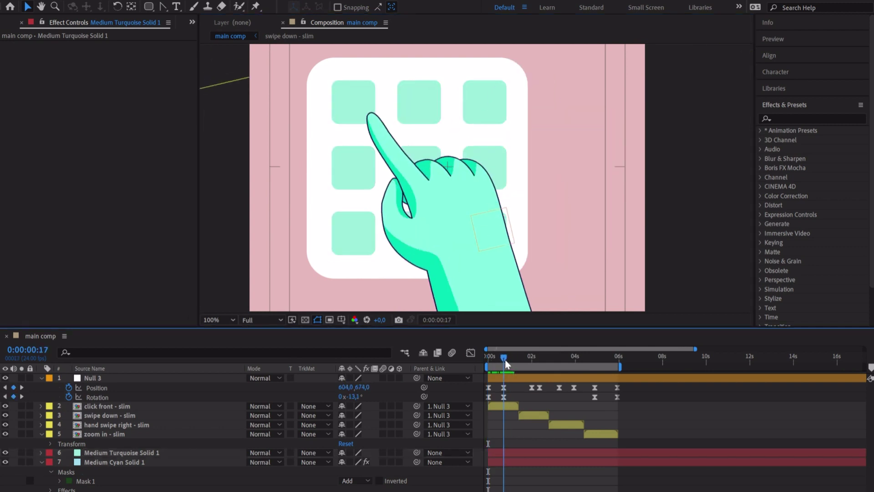
click(504, 378)
click(504, 464)
key(m)
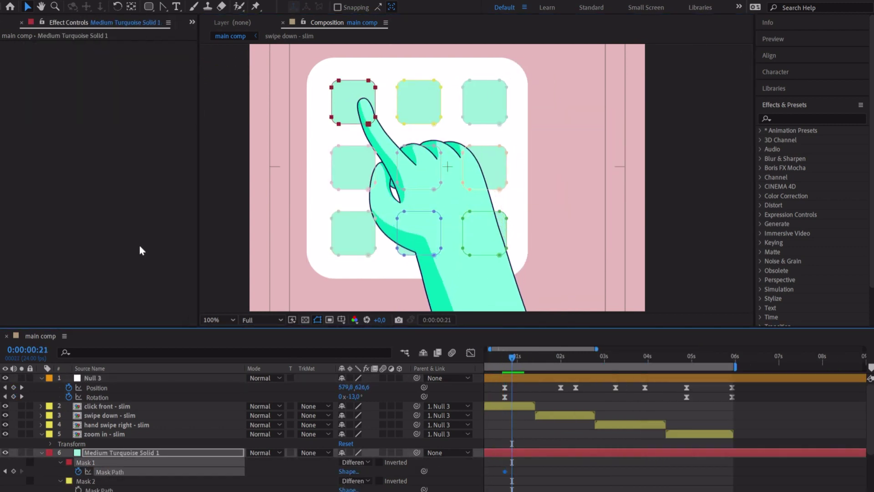
scroll(360, 209, up, 1)
scroll(610, 355, up, 3)
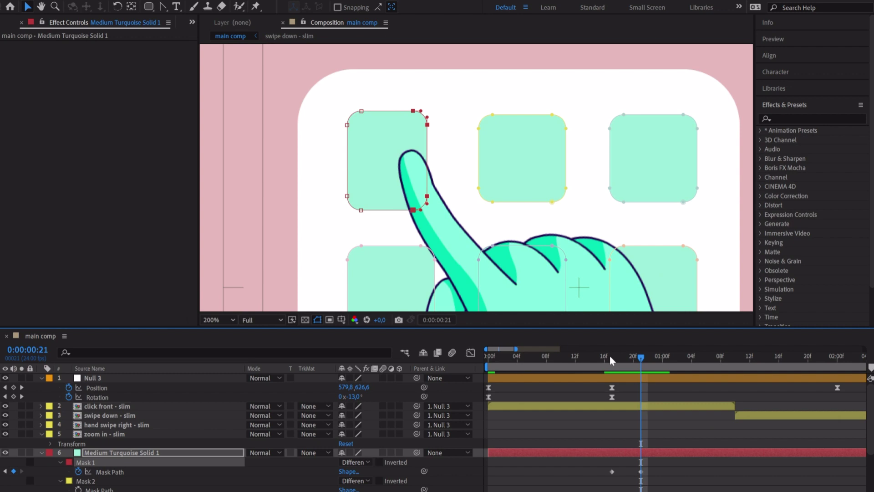
mouse_move(634, 356)
mouse_down()
mouse_move(619, 364)
mouse_move(645, 363)
mouse_up()
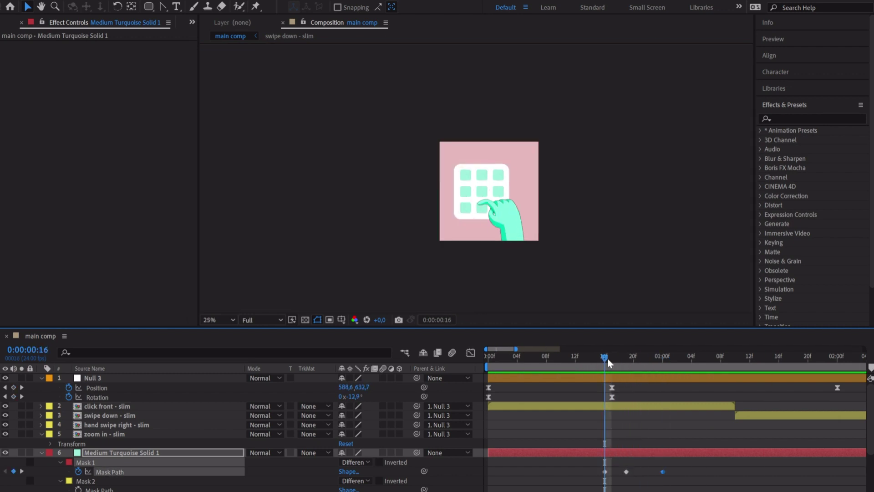
key(comma)
key(comma)
key(comma)
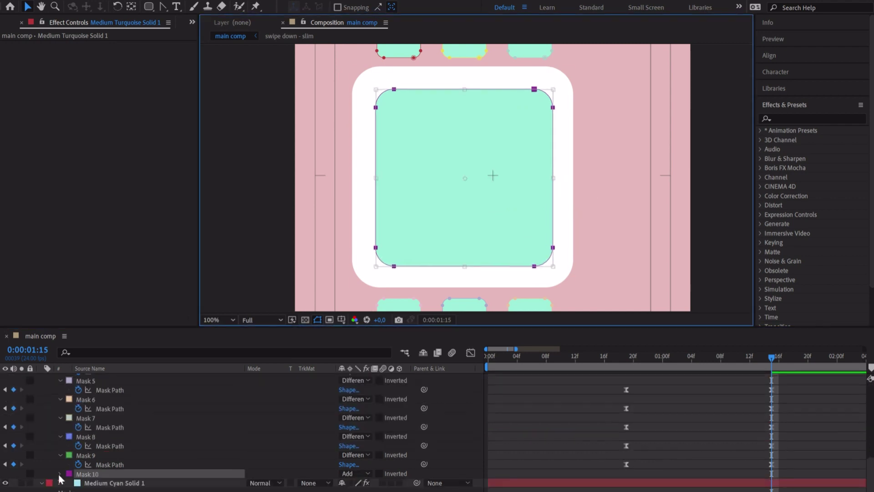
scroll(481, 311, up, 1)
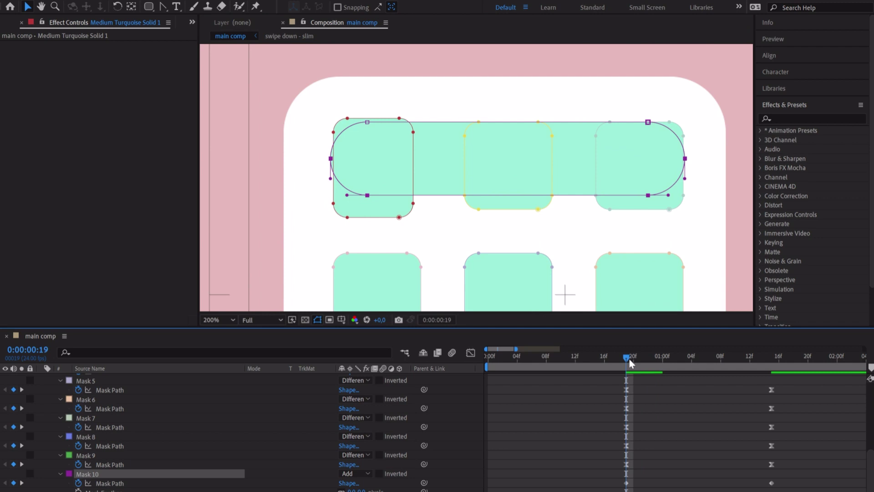
Step: Review Mask 10's path keyframes and their speed curves across the swipe-down
drag(629, 358, 669, 359)
scroll(312, 101, down, 1)
click(626, 359)
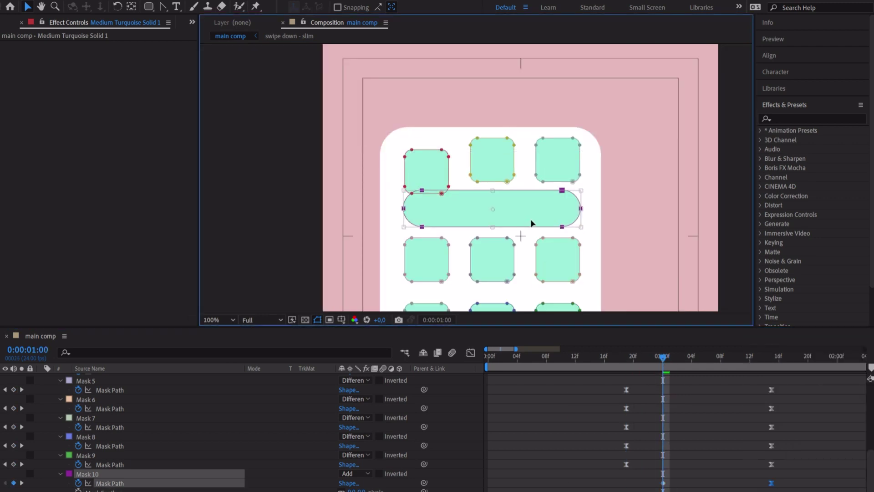
scroll(633, 304, down, 2)
drag(752, 382, 790, 431)
key(shift+F3)
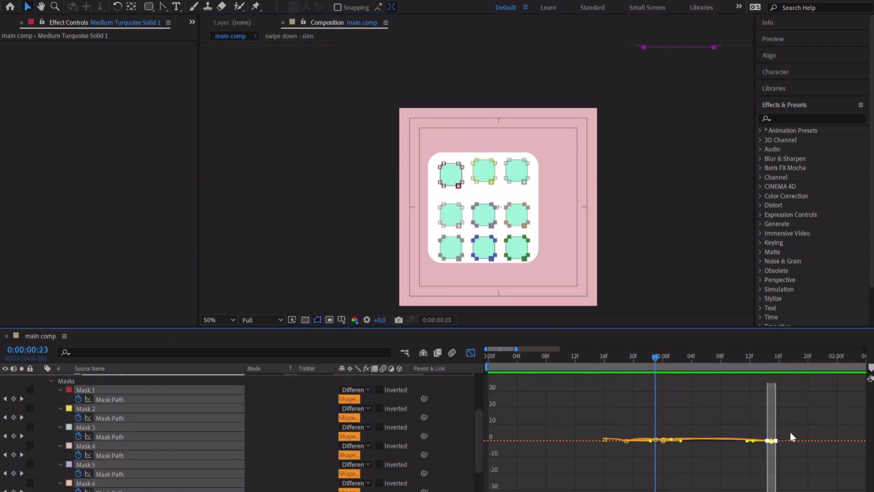
scroll(597, 441, up, 3)
key(shift+F3)
click(470, 352)
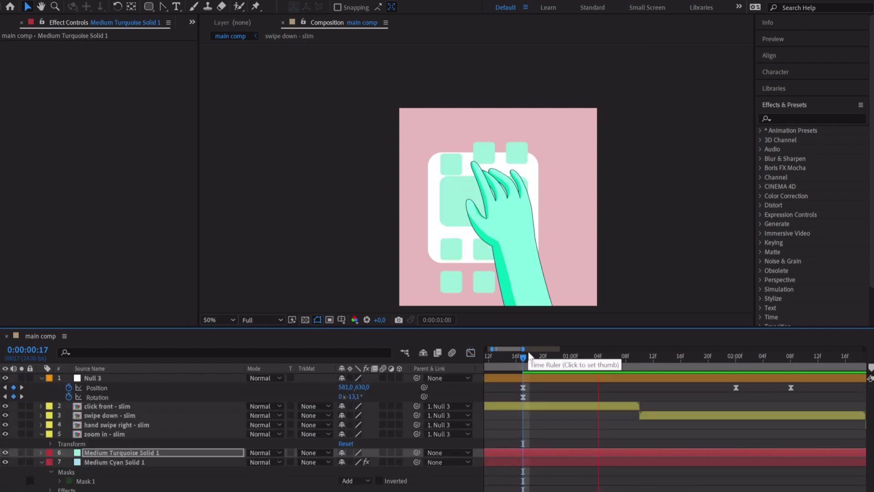
click(689, 357)
drag(720, 404, 729, 459)
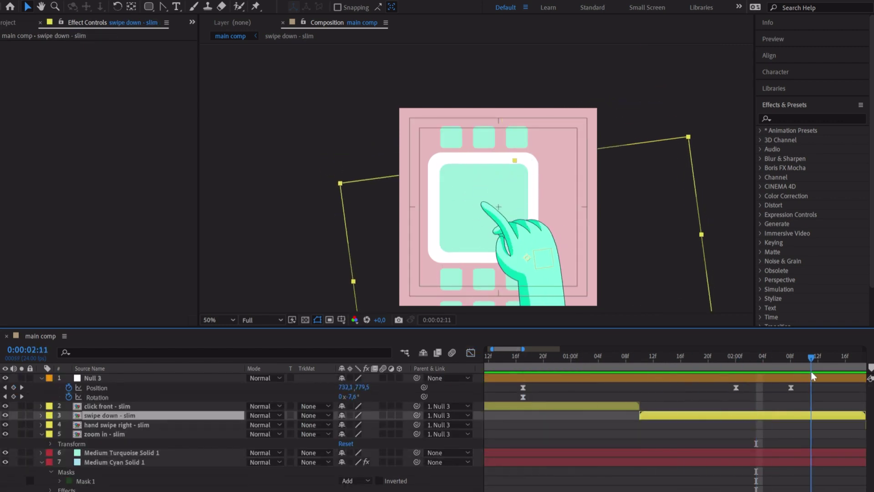
scroll(730, 459, down, 5)
drag(737, 356, 811, 356)
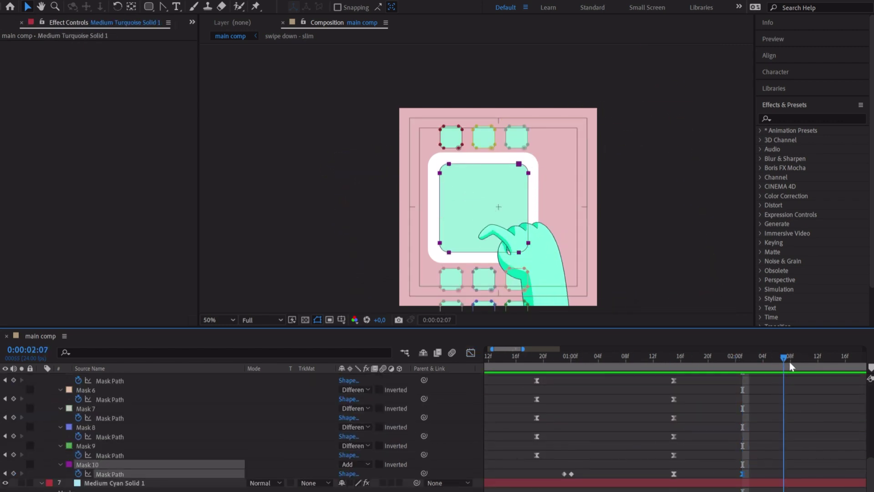
Step: Duplicate Mask 10 into Masks 11 and 12 and preview the swipe animation
key(ctrl+d)
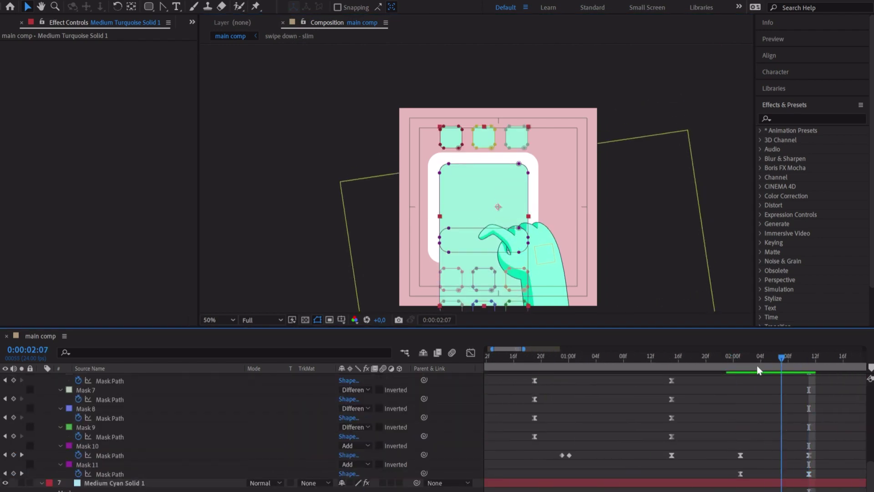
drag(634, 476, 807, 479)
key(space)
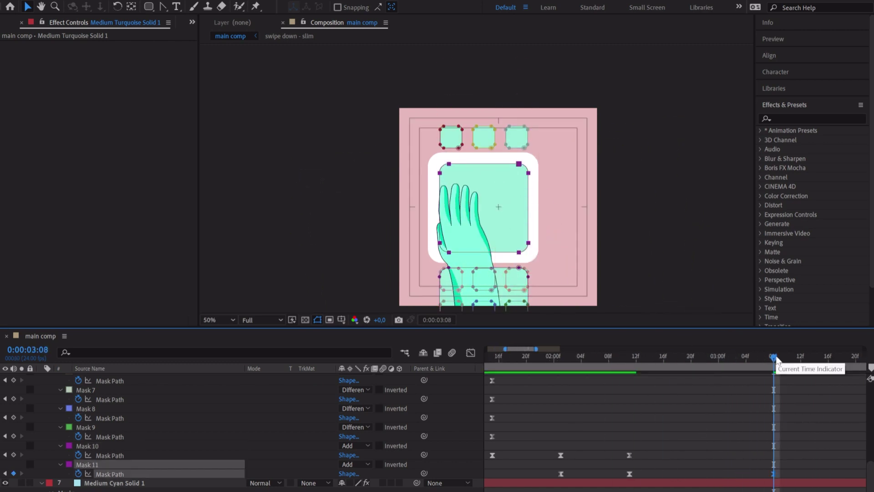
key(ctrl+d)
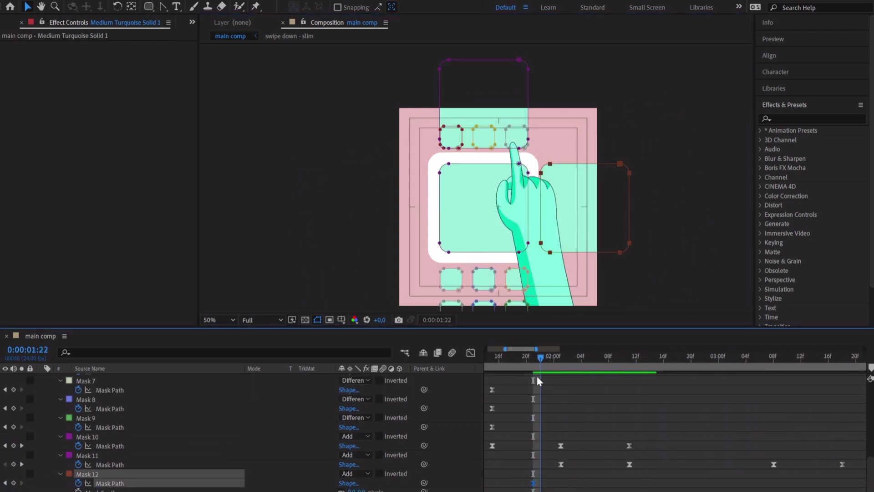
key(space)
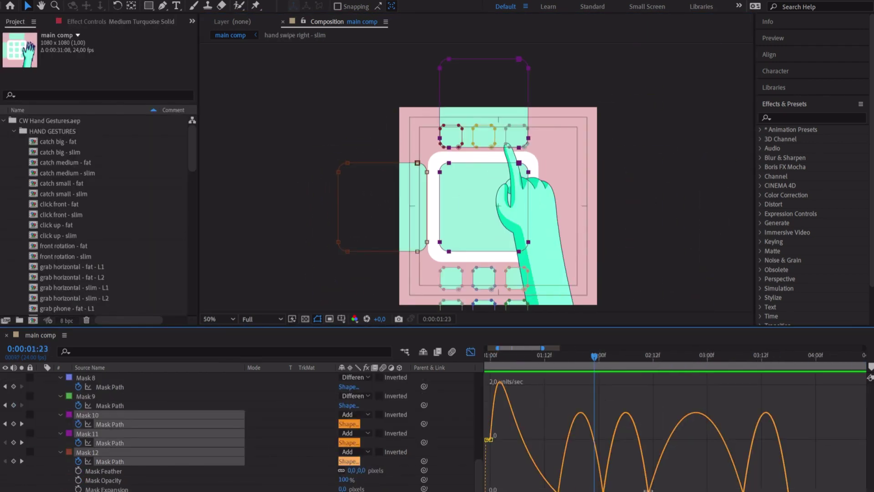
Step: Adjust Mask 12's path keyframes around five seconds
key(shift+F3)
drag(595, 356, 738, 355)
click(110, 461)
scroll(357, 253, up, 2)
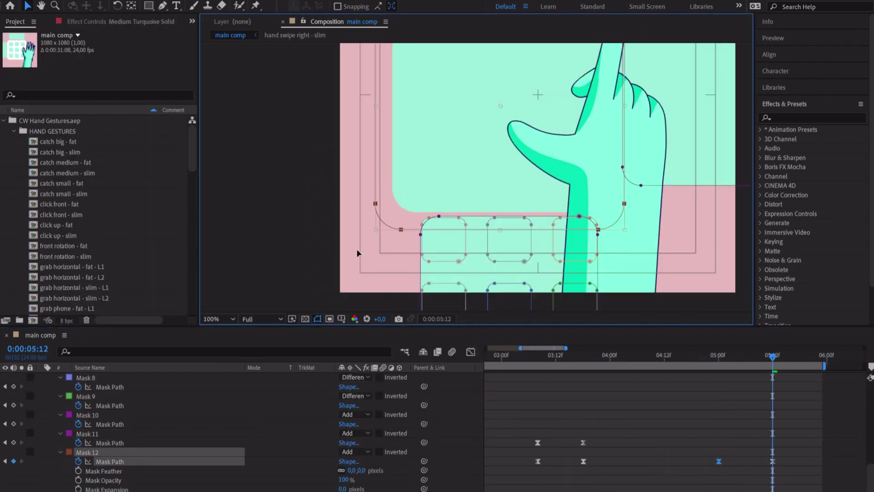
key(space)
click(718, 356)
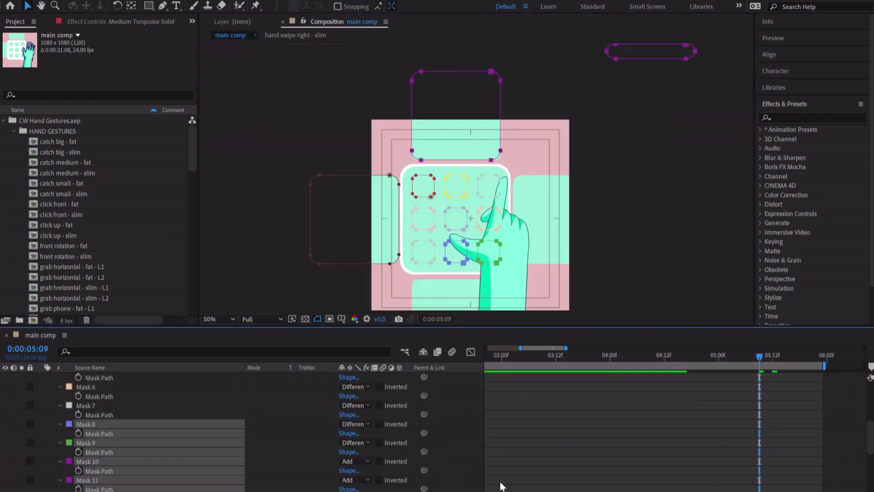
scroll(500, 444, up, 10)
scroll(476, 141, up, 4)
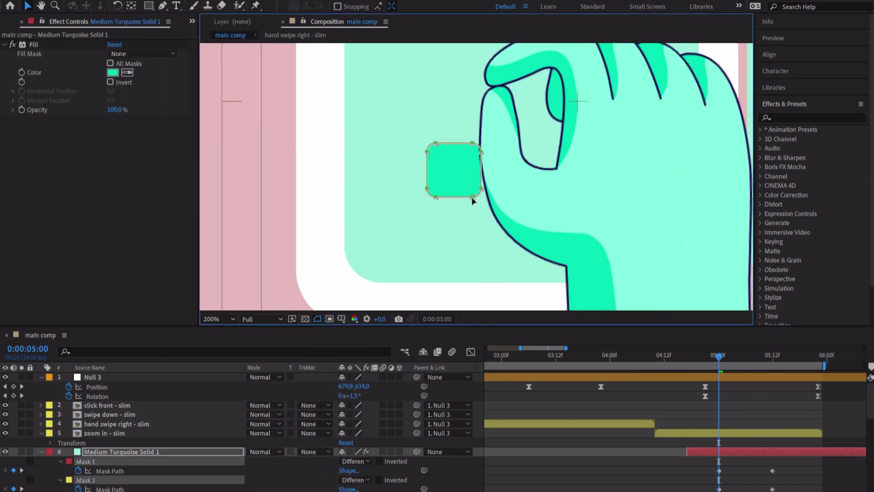
scroll(473, 200, down, 2)
Step: Inspect Medium Cyan Solid 1's fill and preview the animation from the start
click(767, 363)
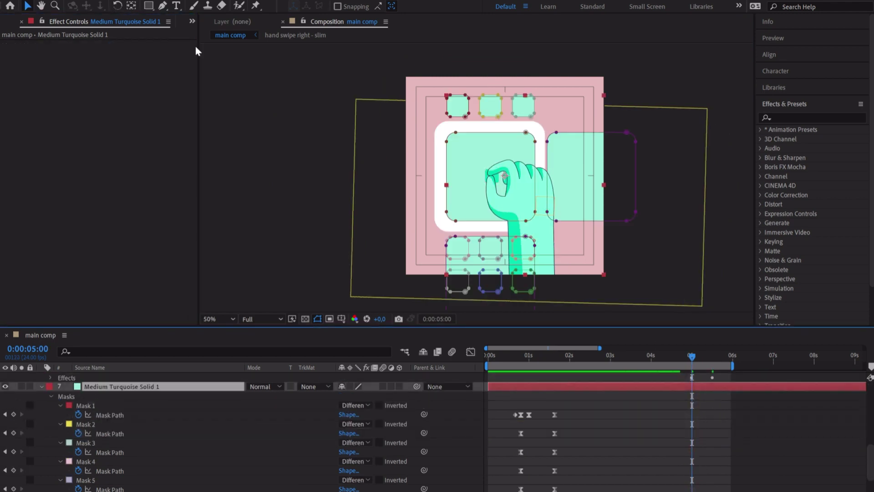
click(106, 469)
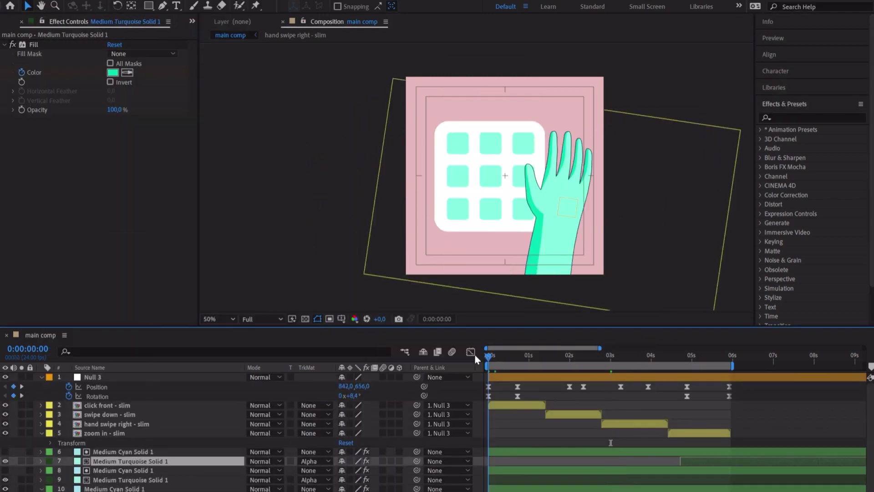
mouse_move(475, 355)
mouse_down()
mouse_move(624, 353)
mouse_move(476, 355)
mouse_up()
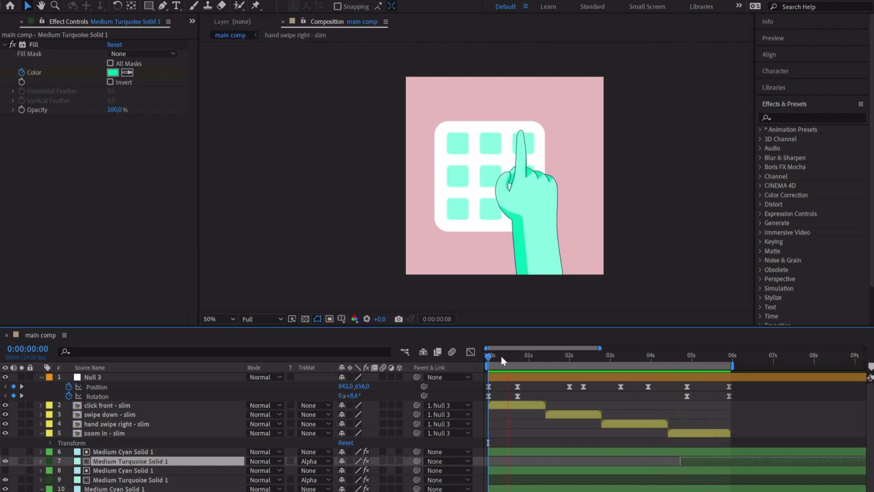
key(space)
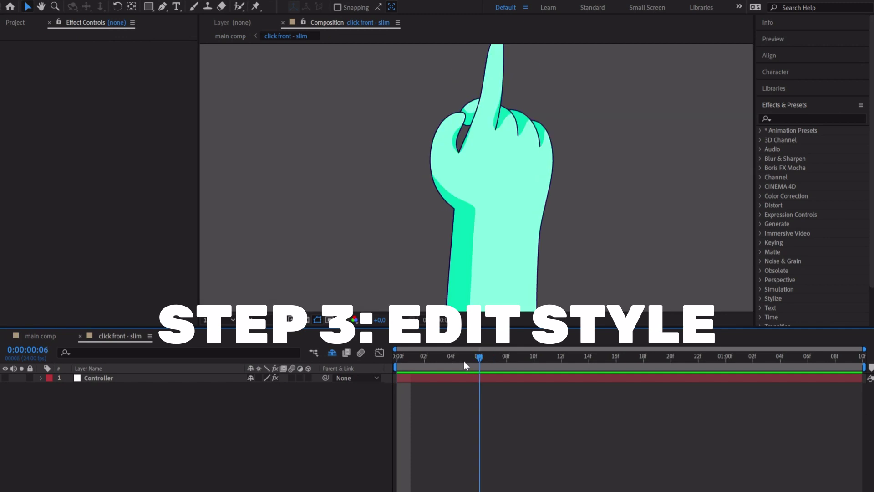
Step: Set the Controller's hand outline width to 3
click(164, 378)
drag(335, 264, 309, 233)
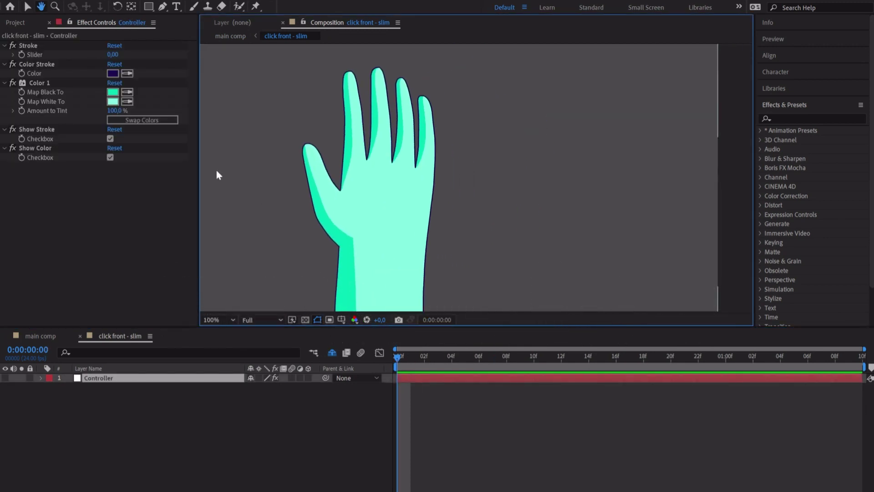
text(3)
key(Return)
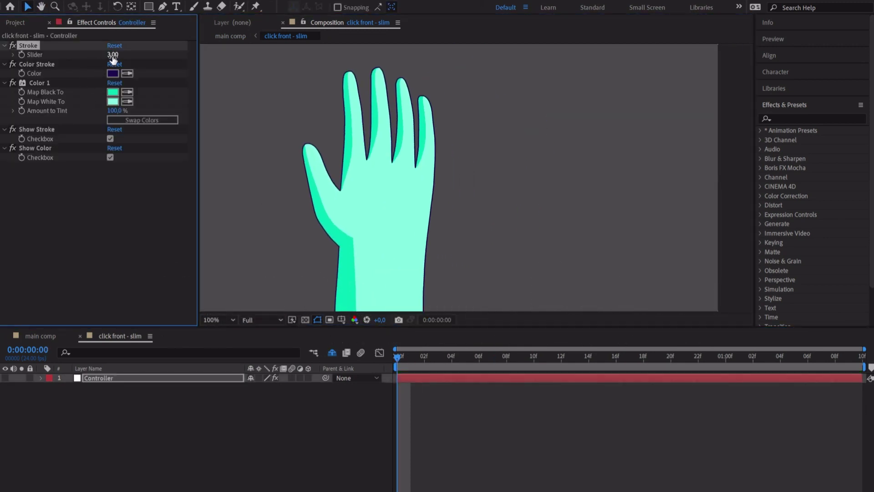
key(Return)
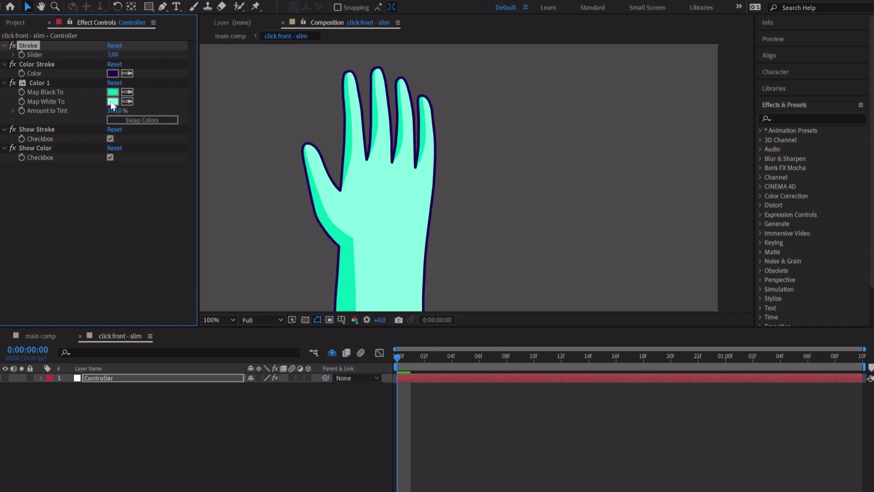
Step: Map the hand's light tone to a pale pastel blue
click(113, 103)
click(533, 346)
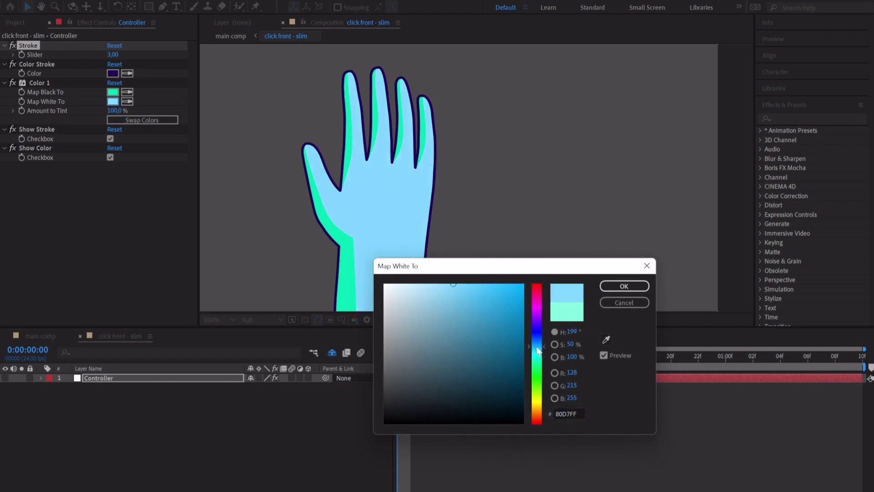
drag(443, 310, 448, 292)
click(635, 286)
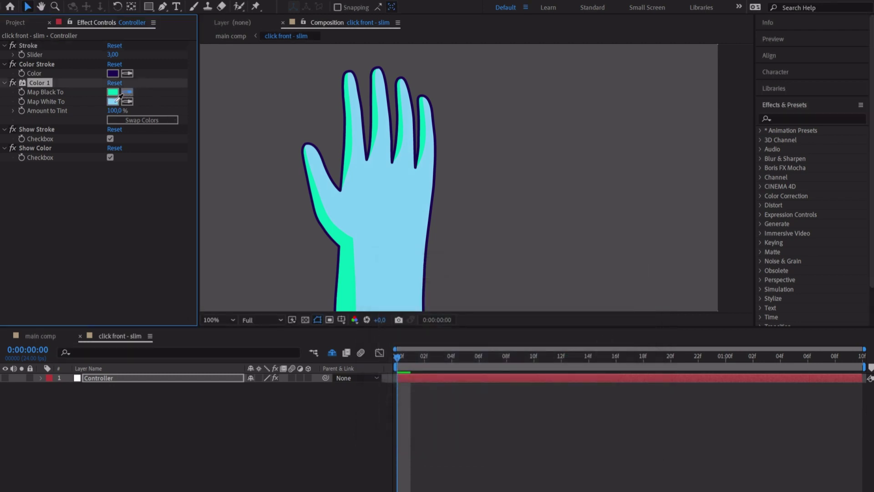
click(113, 92)
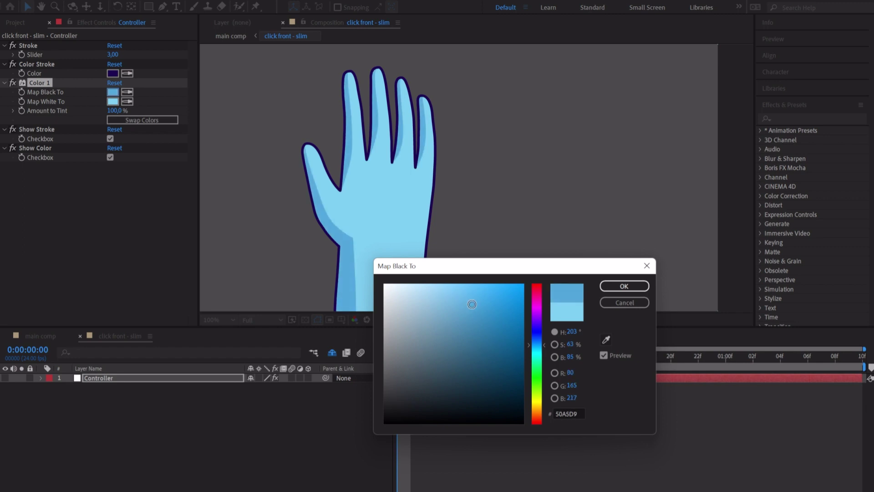
Step: Set the hand's shadow to a darker blue and its outline to dark blue
click(625, 287)
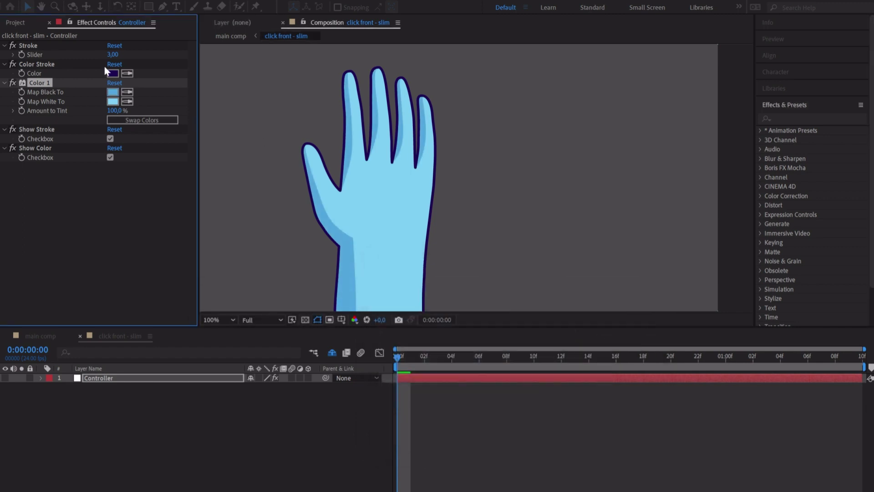
click(112, 92)
click(113, 73)
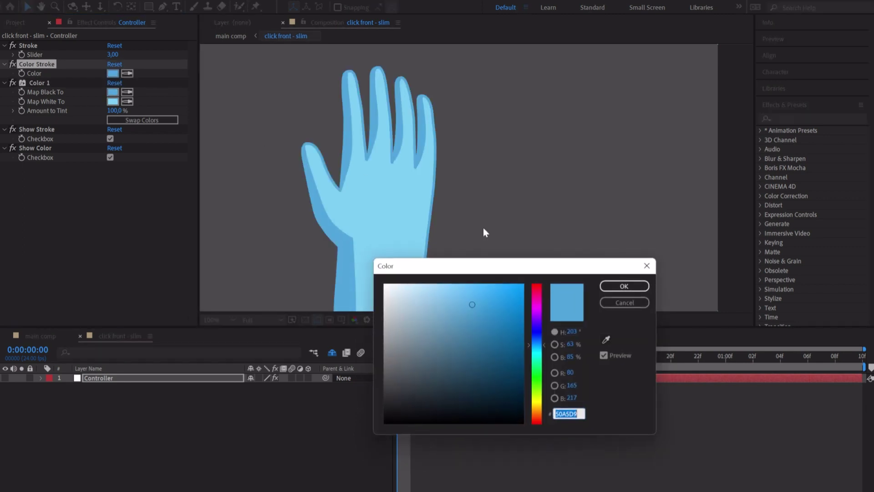
click(537, 343)
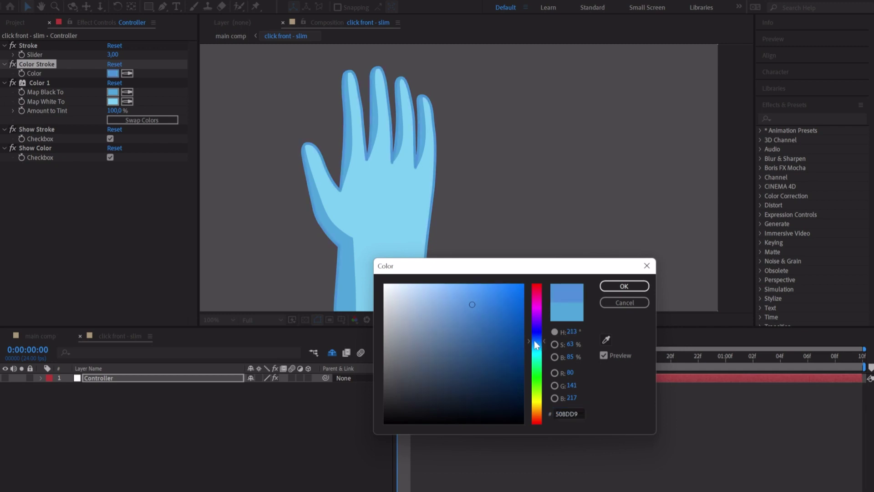
click(485, 320)
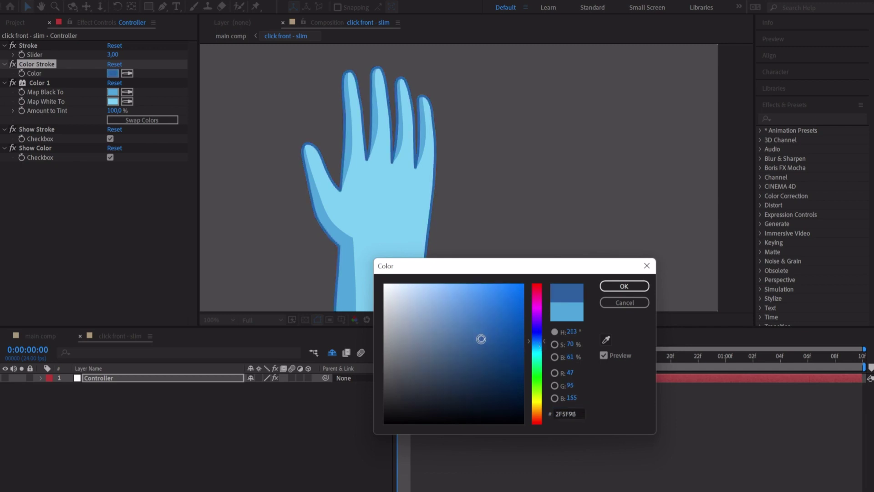
click(618, 286)
text(2)
Step: Reduce the outline width to 2 and settle on a dark navy outline colour
key(Return)
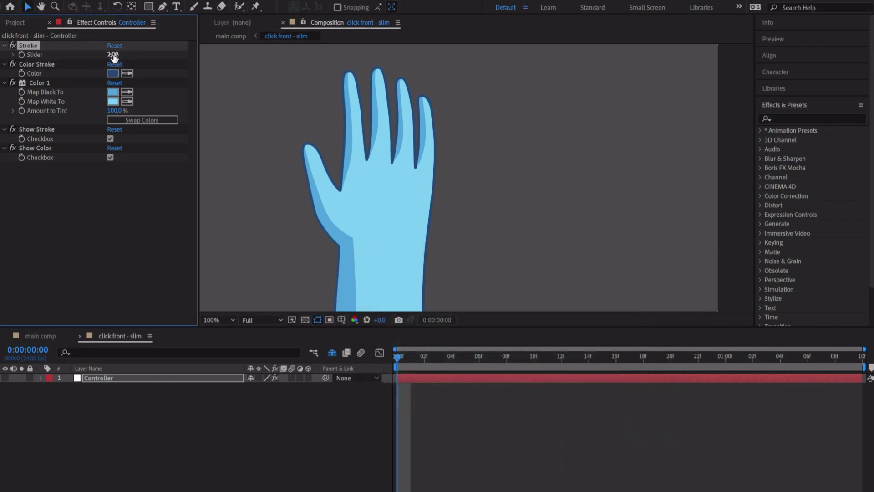
click(113, 74)
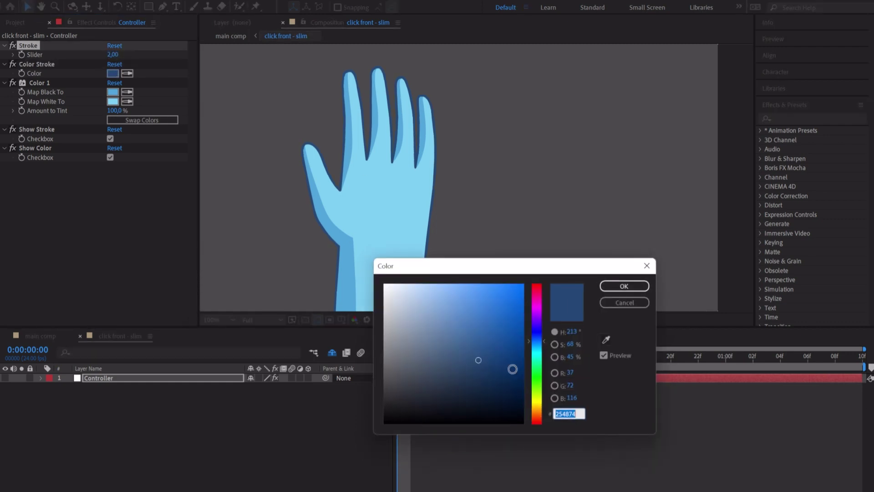
click(645, 289)
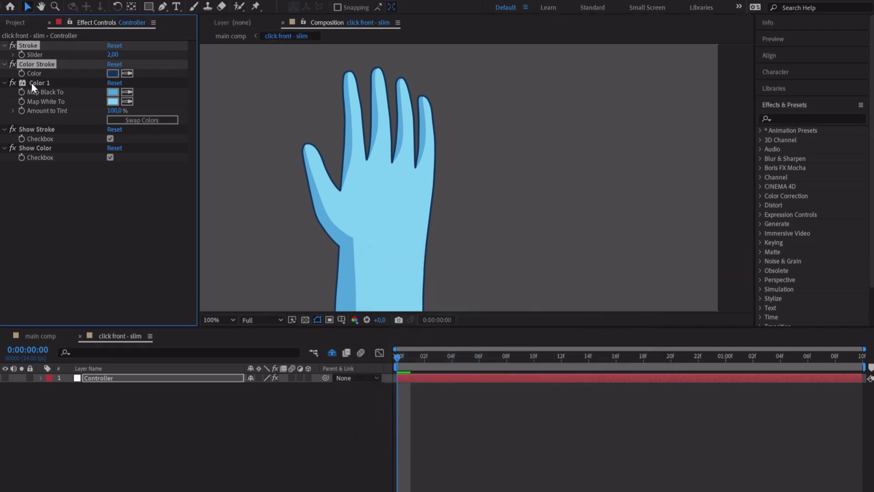
Step: Select the swipe-down, swipe-right and zoom-in hand precomps in the main comp and open them
click(41, 336)
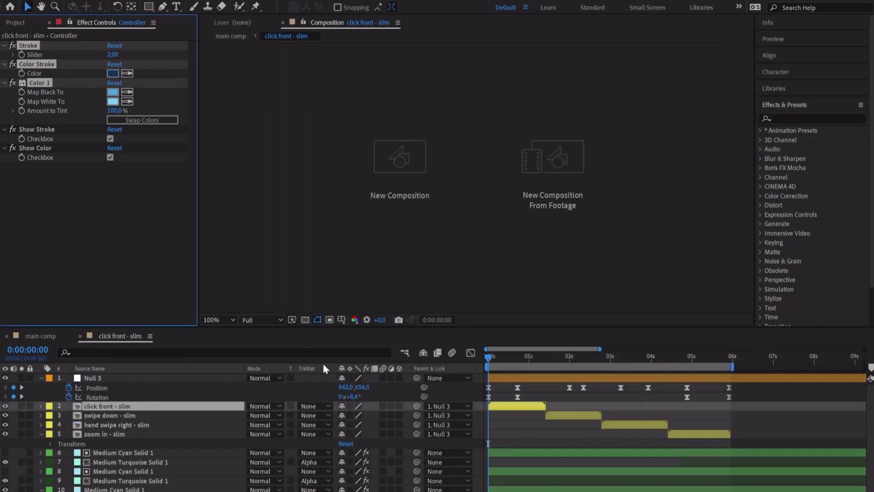
click(579, 414)
shift+click(701, 436)
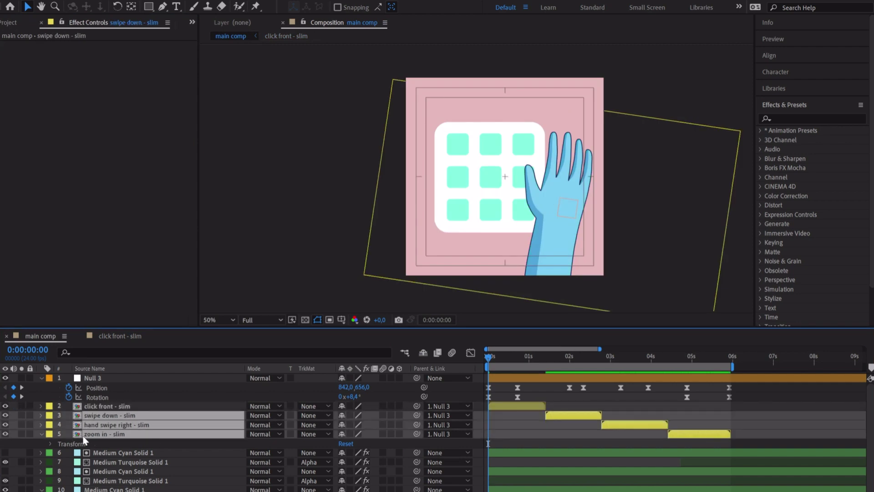
double_click(106, 418)
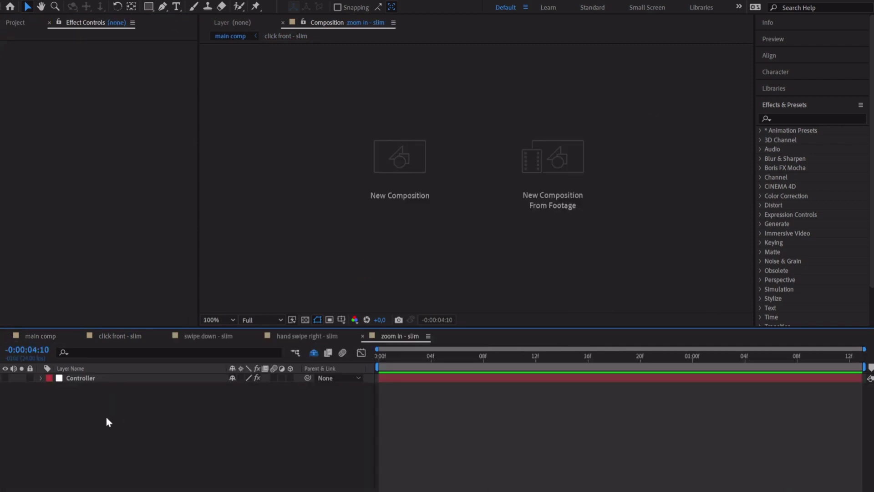
Step: Paste the pastel blue fill and navy outline onto the swipe-down hand's Controller effects
click(148, 378)
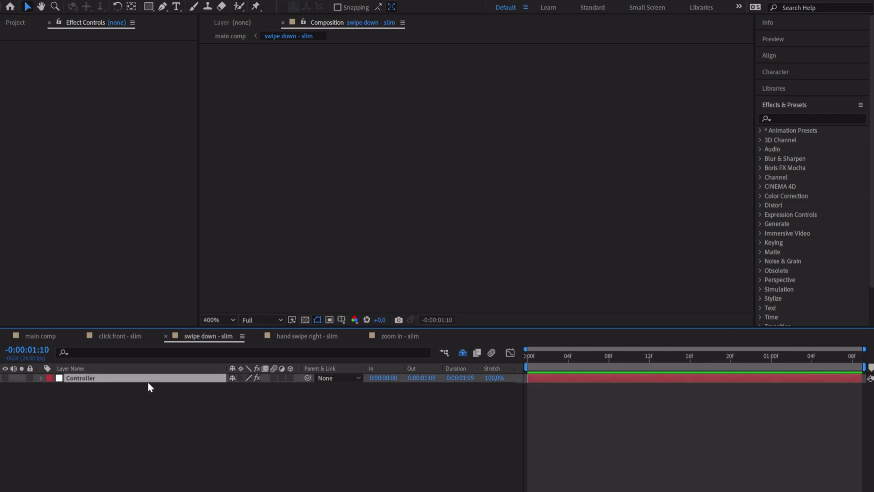
click(536, 356)
scroll(408, 255, down, 6)
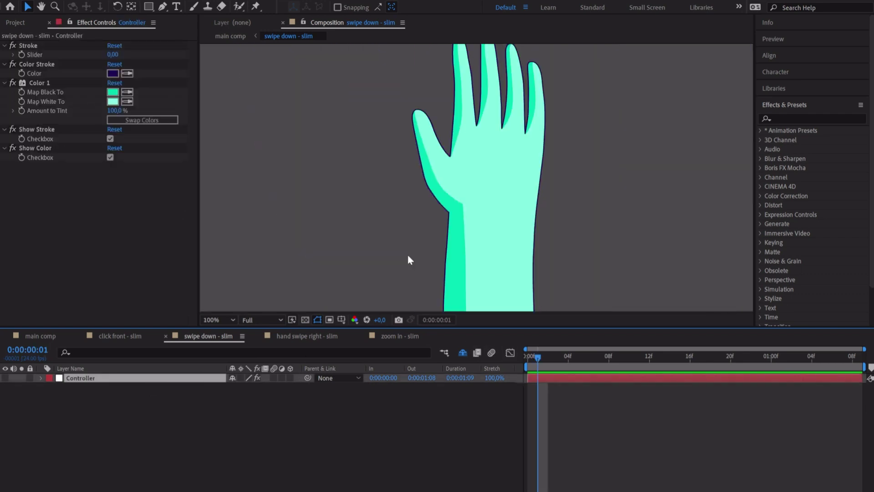
click(68, 46)
shift+click(61, 65)
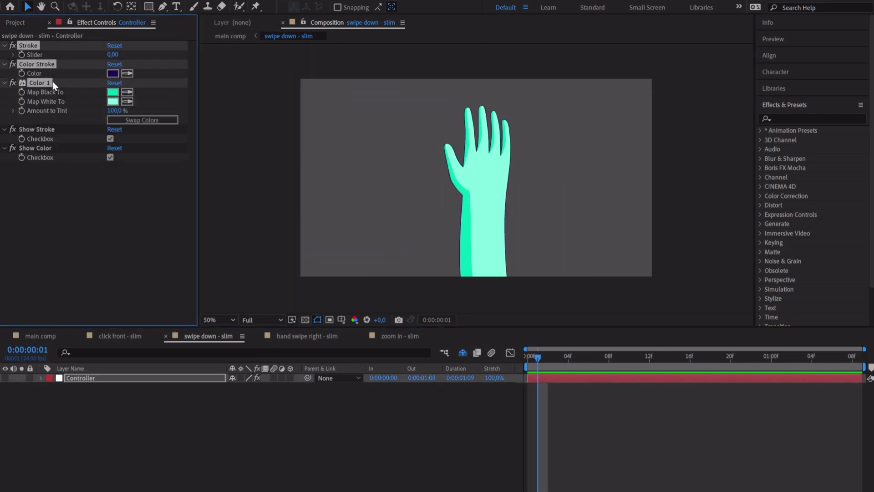
key(ctrl+v)
Step: Paste the blue look onto the swipe-right hand's Stroke, Color Stroke and Color 1 effects
click(307, 336)
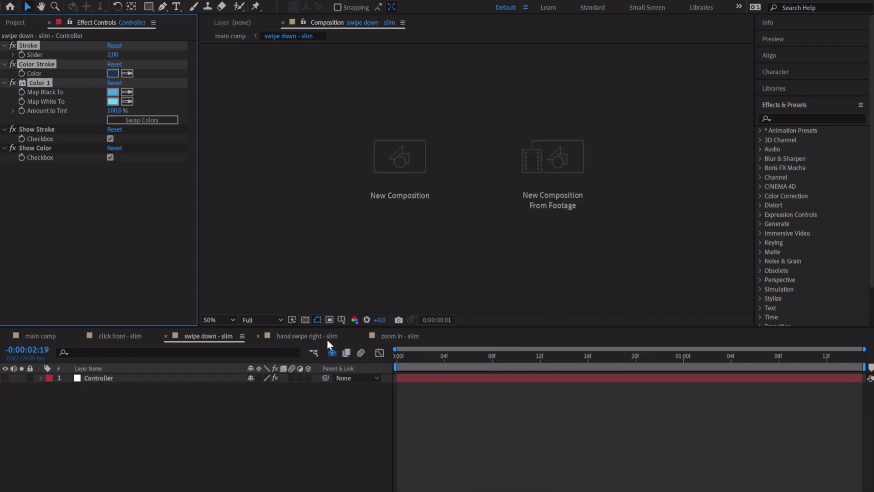
scroll(383, 249, down, 2)
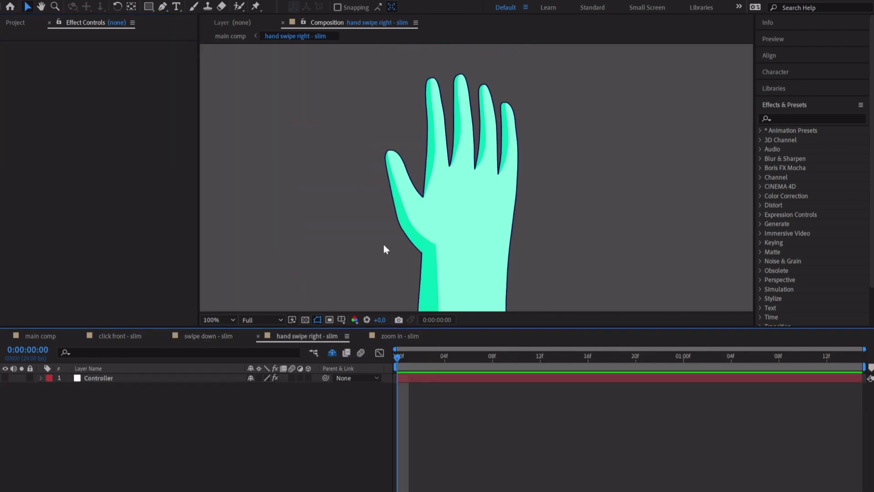
click(115, 379)
click(52, 46)
ctrl+click(41, 64)
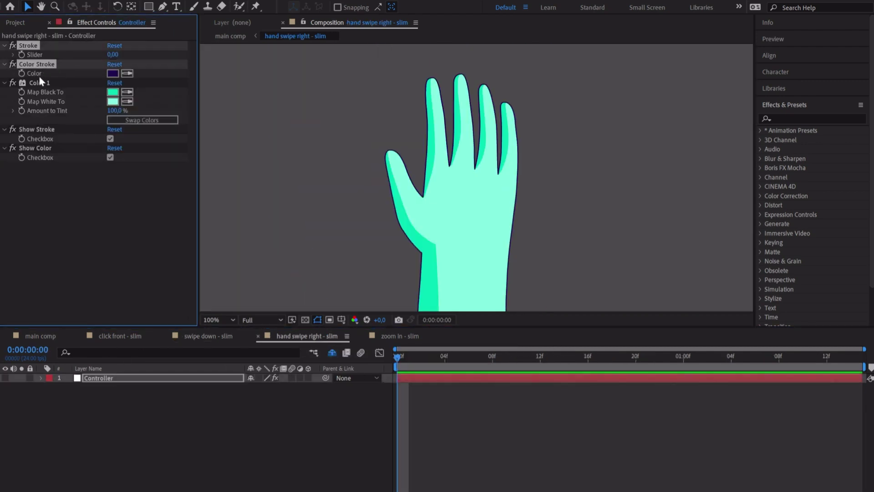
ctrl+click(38, 82)
key(ctrl+v)
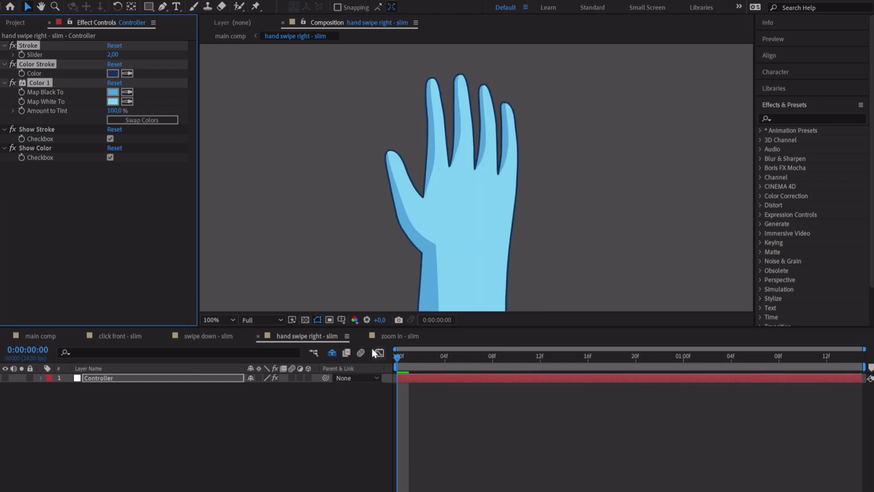
Step: Paste the blue look onto the zoom-in hand's Stroke, Color Stroke and Color 1 effects
click(399, 335)
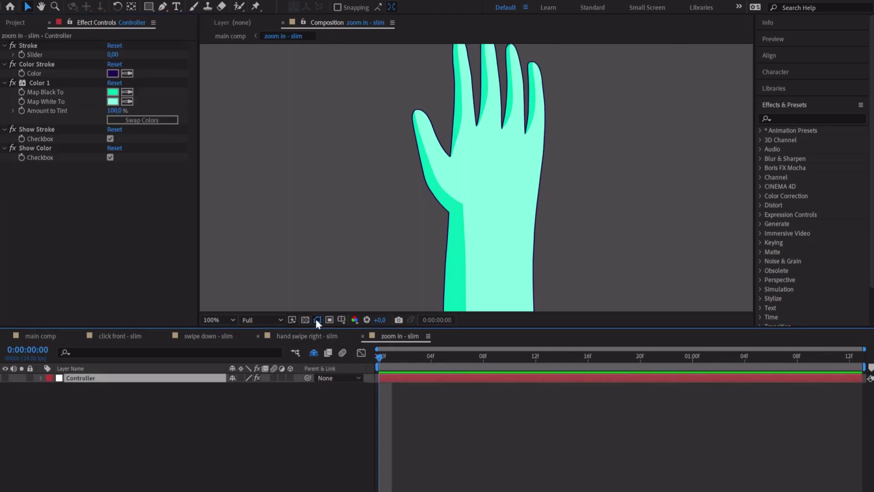
click(42, 45)
ctrl+click(36, 64)
ctrl+click(34, 83)
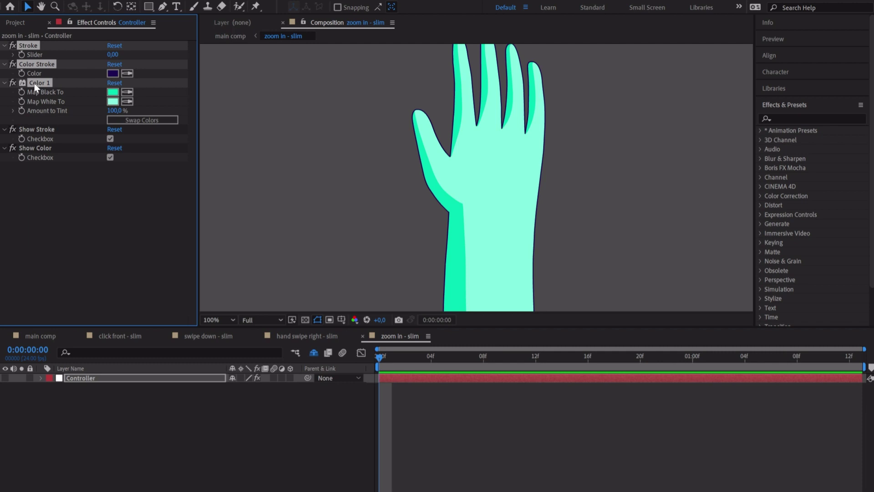
key(ctrl+v)
drag(503, 170, 421, 204)
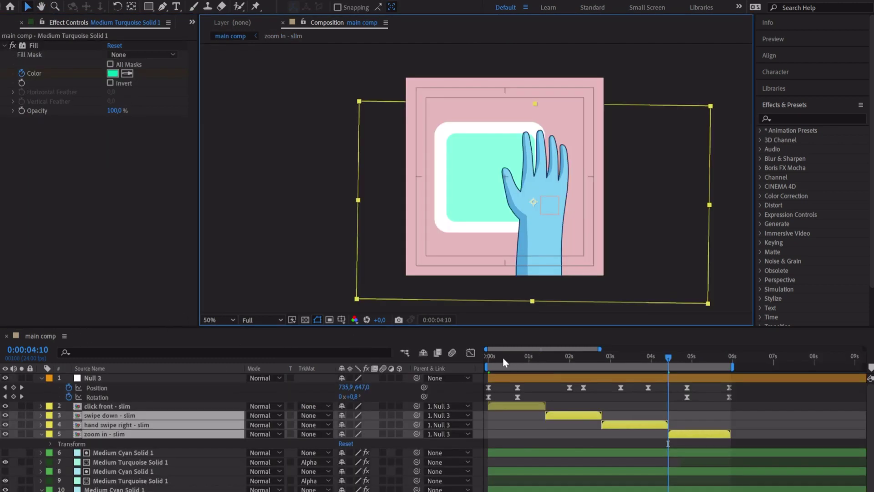
Step: Scrub the main comp timeline to preview the light blue hand moving across the tiles
drag(492, 359, 524, 366)
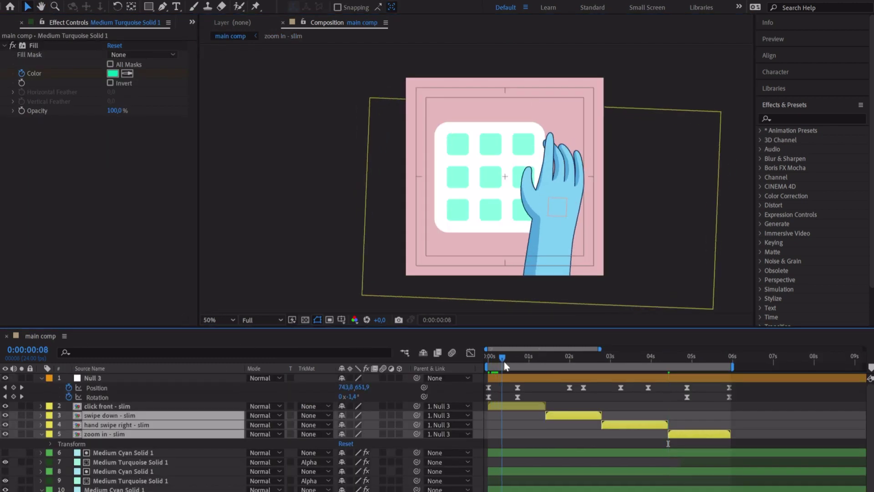